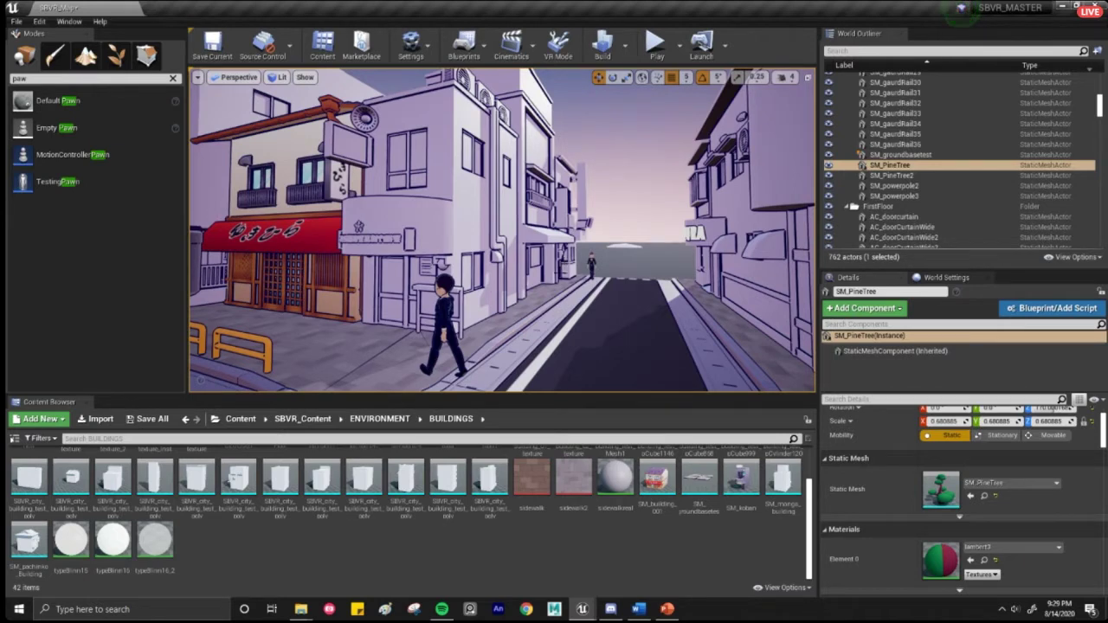
- Examine the street scene's storefronts, crossing and restaurant exterior from several angles in the SBVR_MASTER level
right_drag(472, 232, 554, 230)
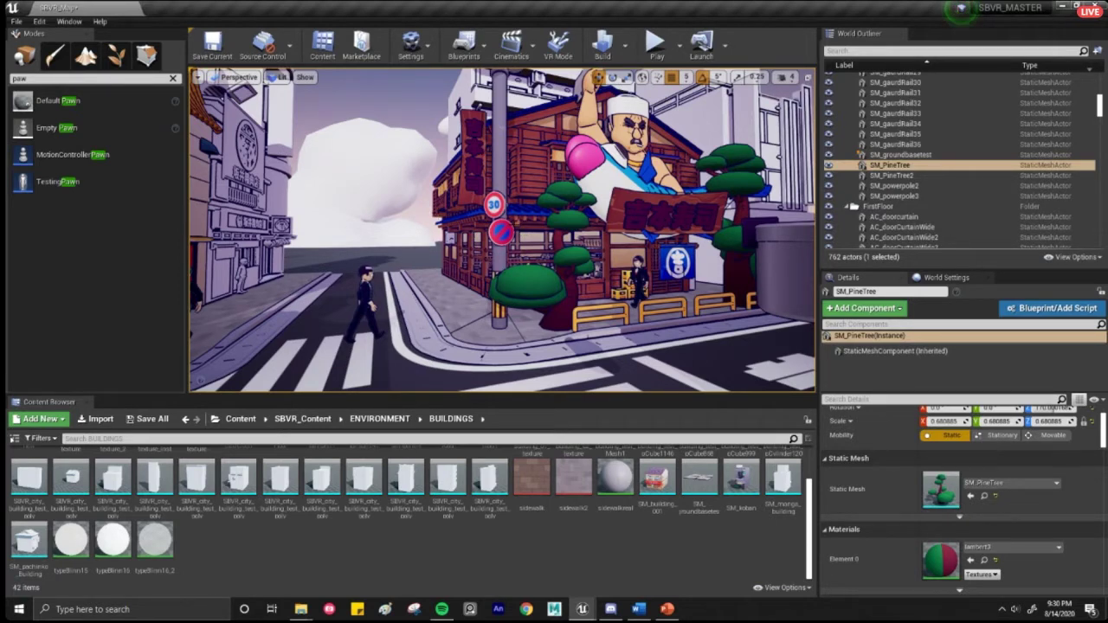
right_drag(516, 225, 298, 220)
key(w)
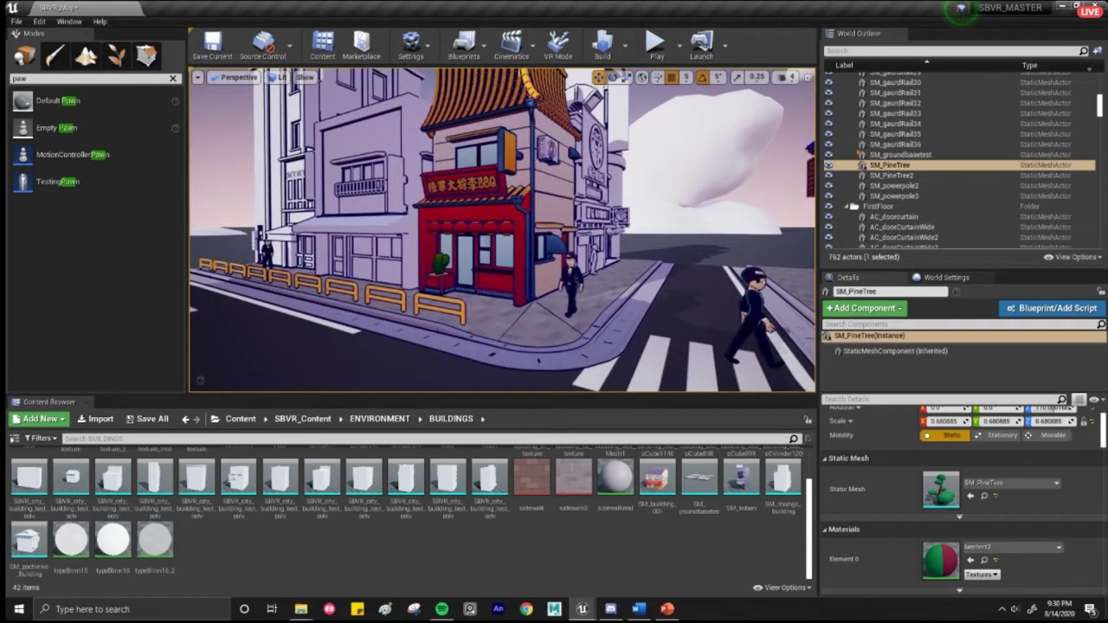
key(s)
right_drag(502, 229, 611, 232)
key(w)
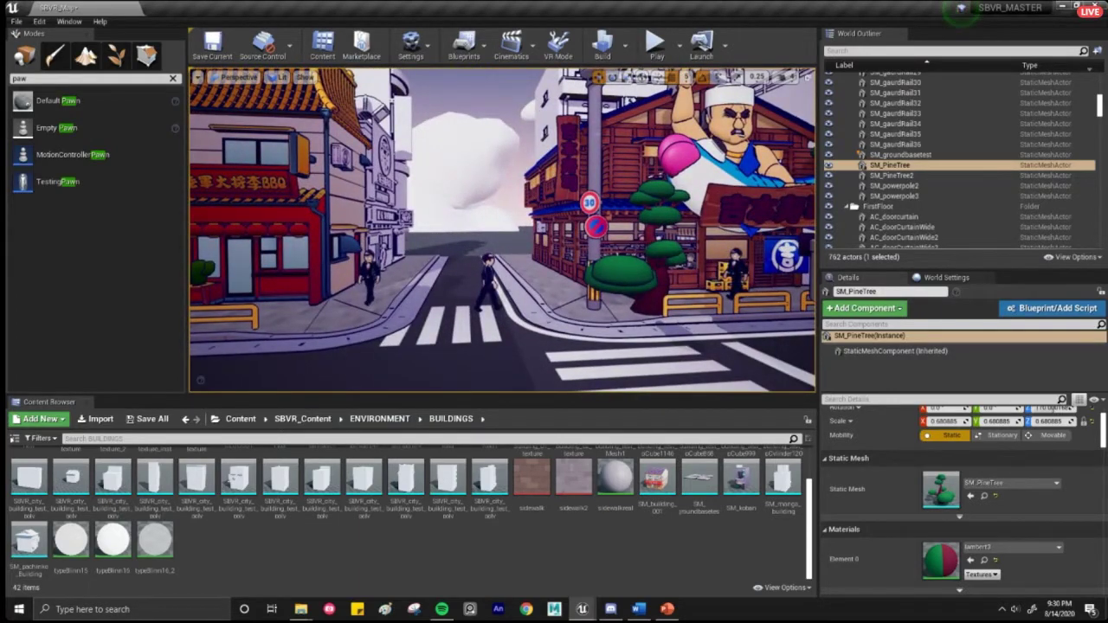
right_drag(503, 230, 580, 227)
key(s)
key(w)
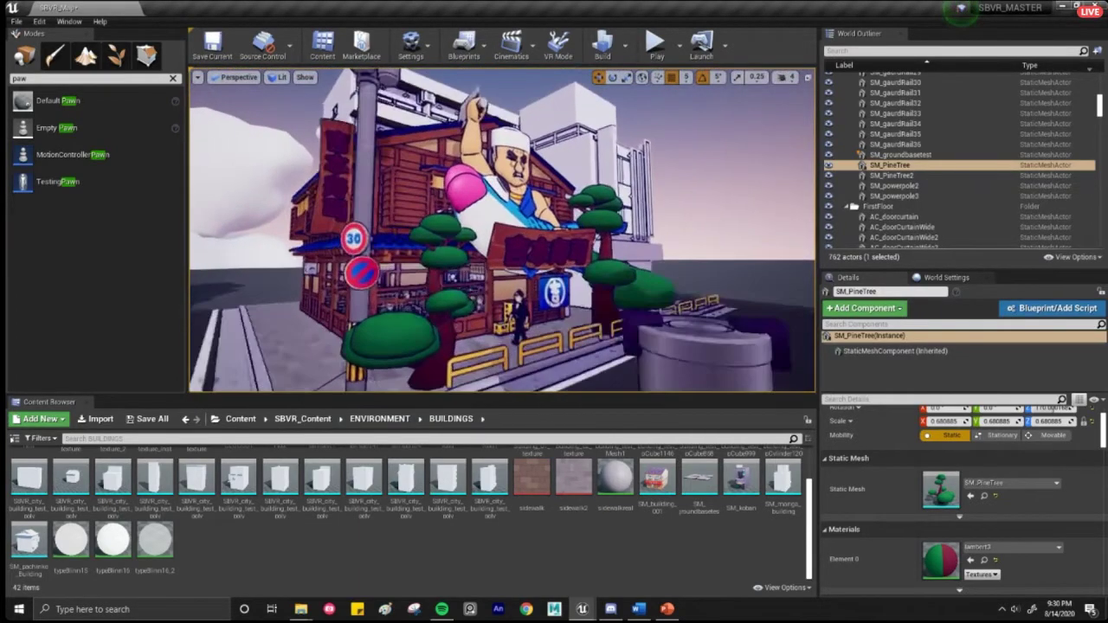
key(w)
key(d)
right_drag(502, 230, 485, 169)
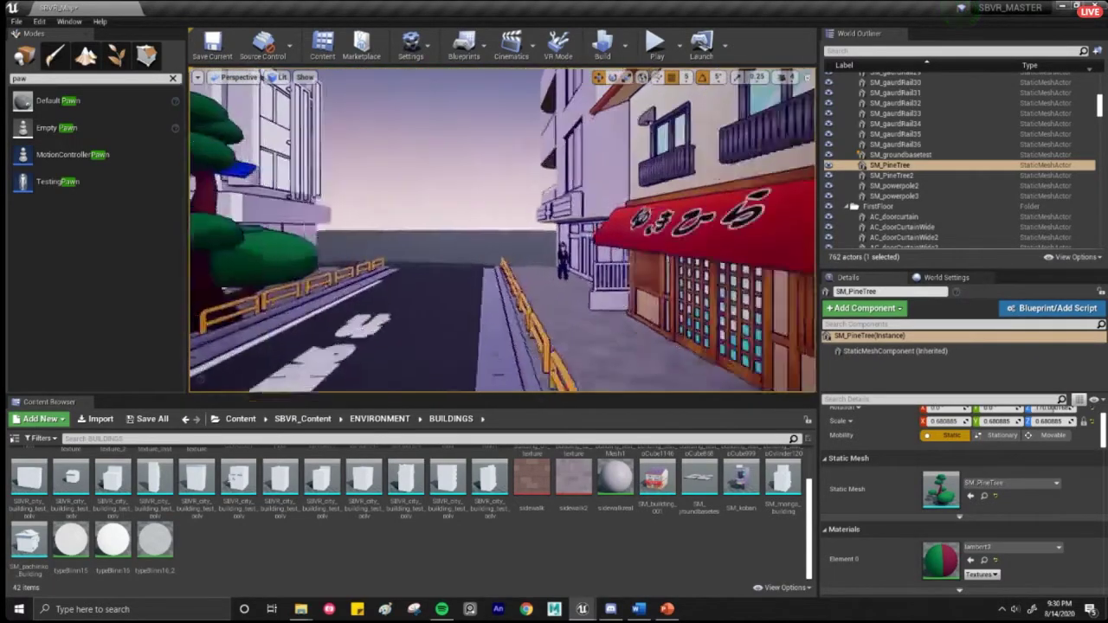
- Explore the sushi restaurant's interior, examining the seated customers, the counter and the chefs behind it
right_drag(503, 230, 541, 229)
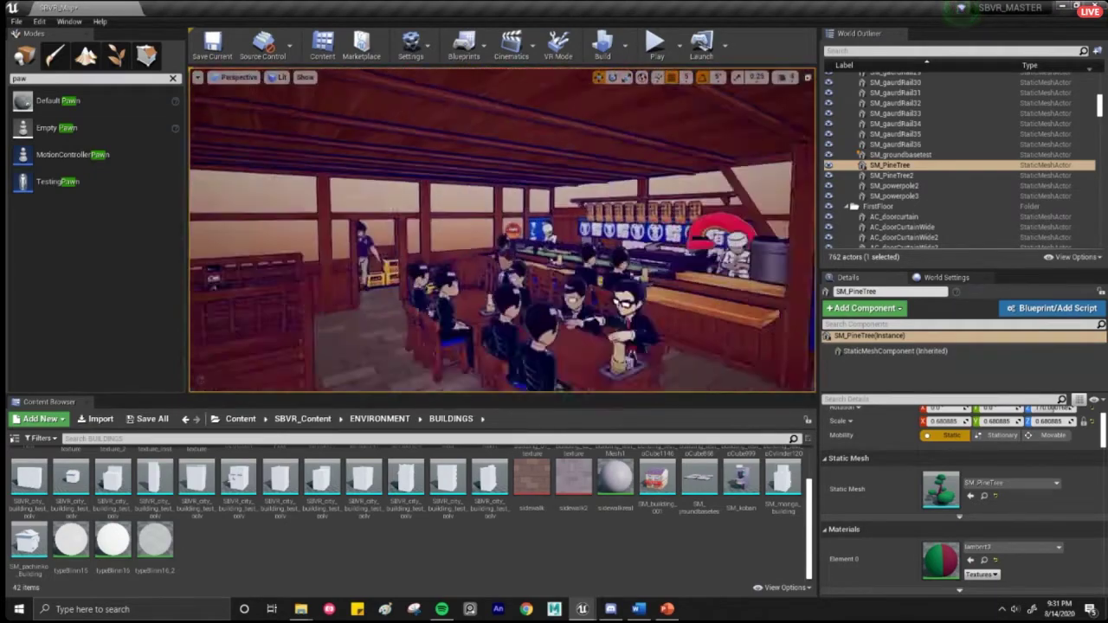
right_drag(502, 229, 640, 232)
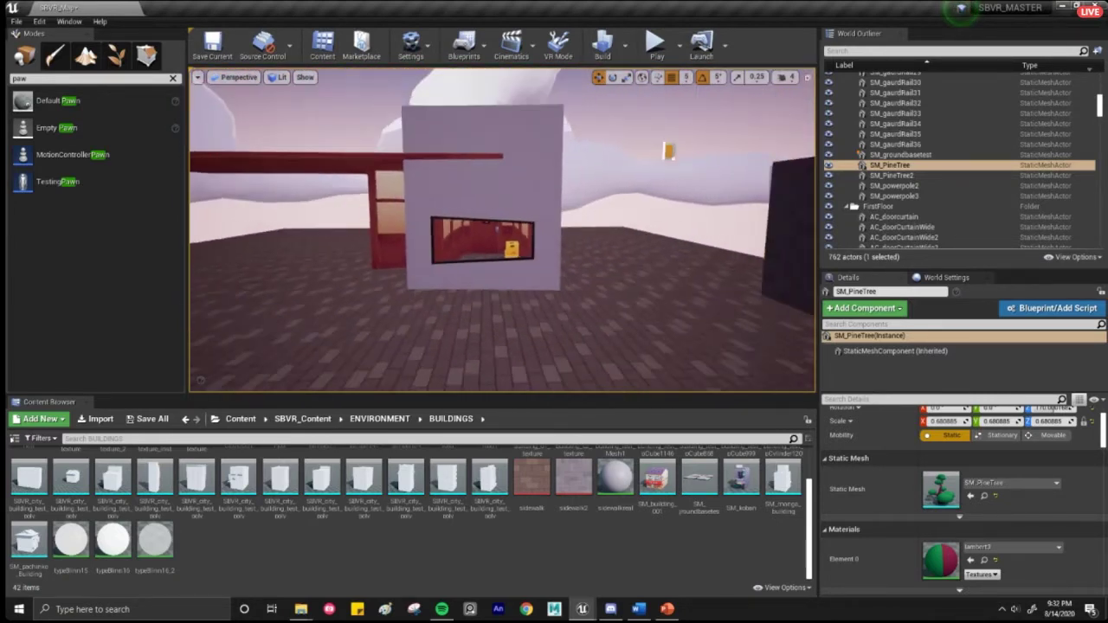
key(s)
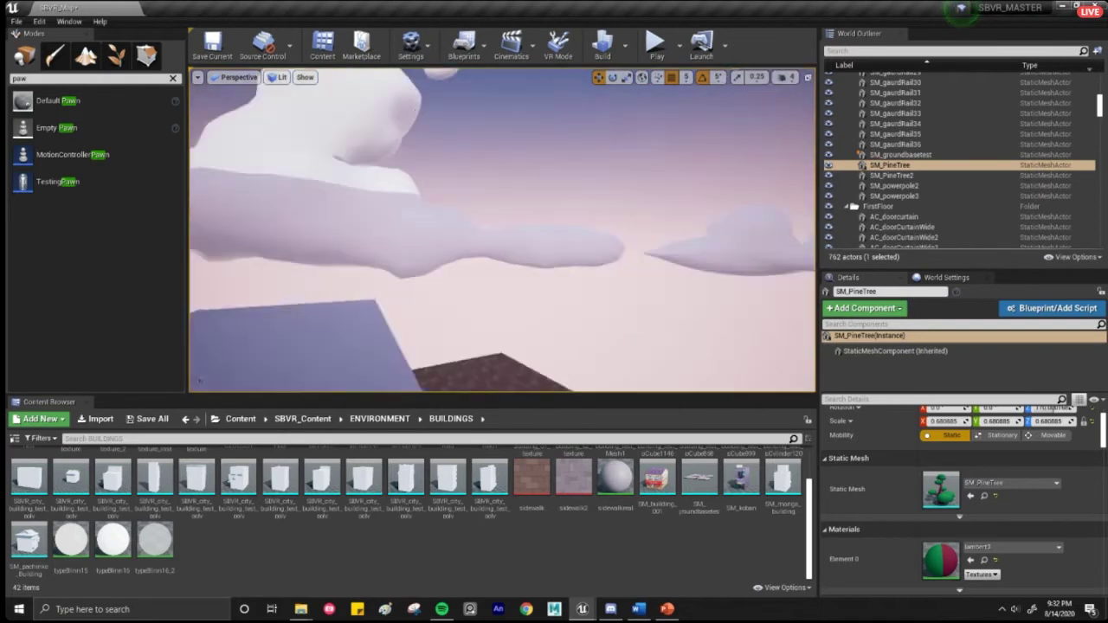
key(s)
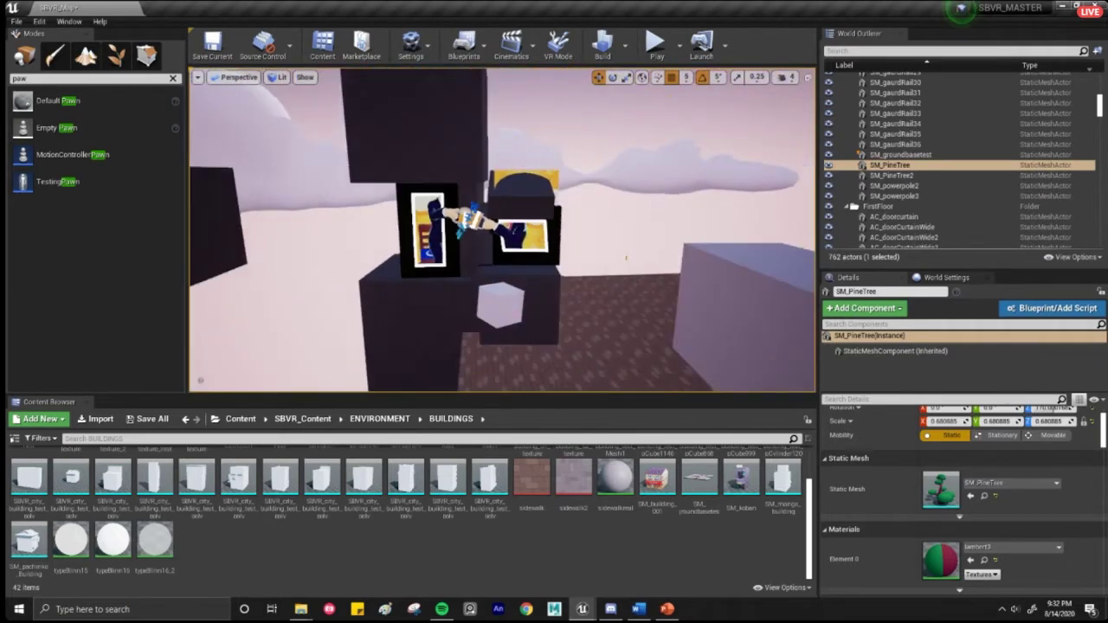
right_drag(502, 231, 623, 130)
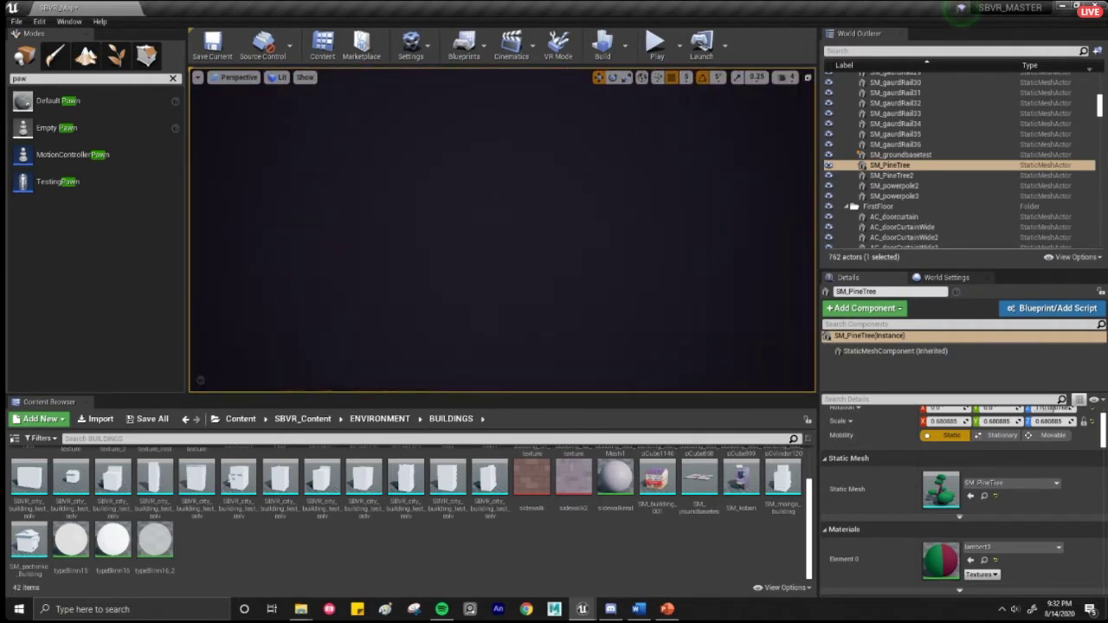
right_drag(502, 230, 424, 233)
key(w)
key(w)
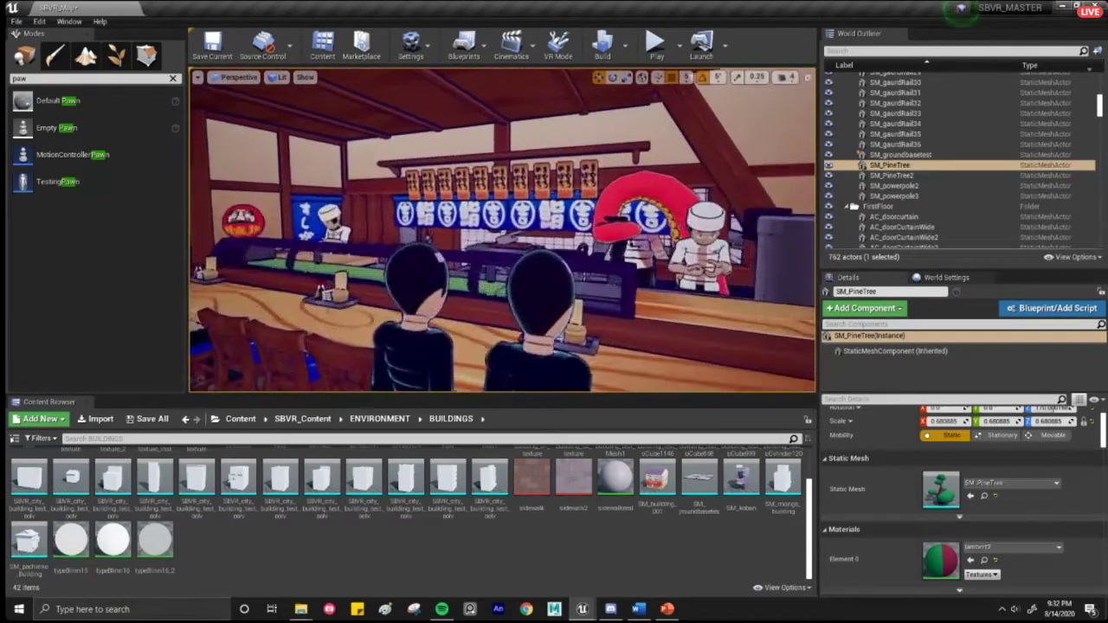
right_drag(485, 315, 555, 315)
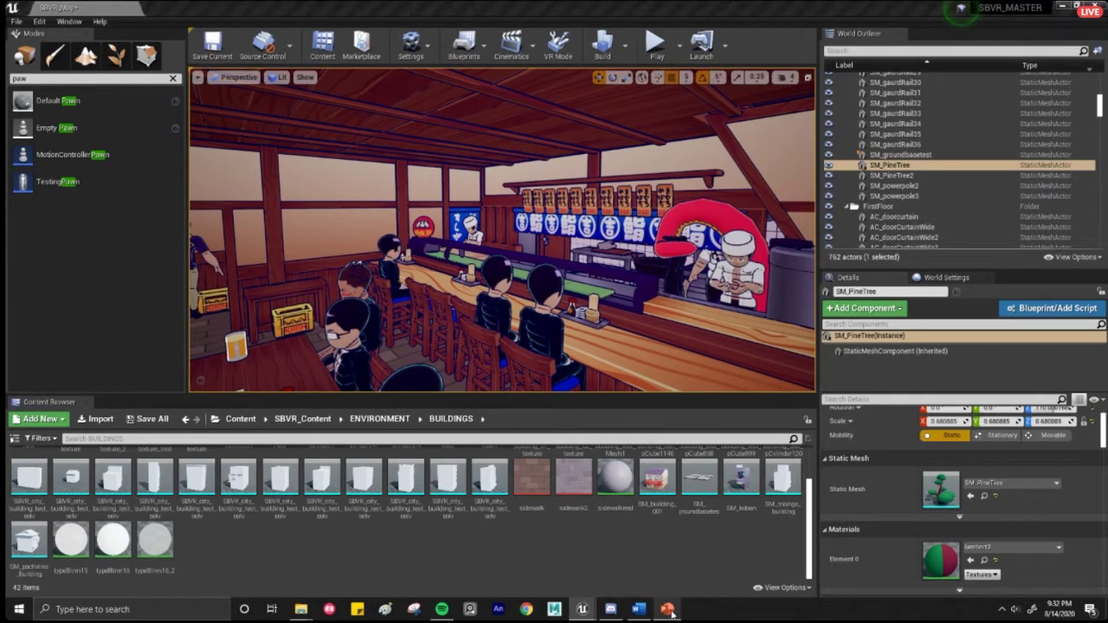
- Switch to the SBVR_pitch.pptx presentation in PowerPoint, look through its slide thumbnails and maximize the window
drag(4, 95, 712, 130)
scroll(216, 320, down, 3)
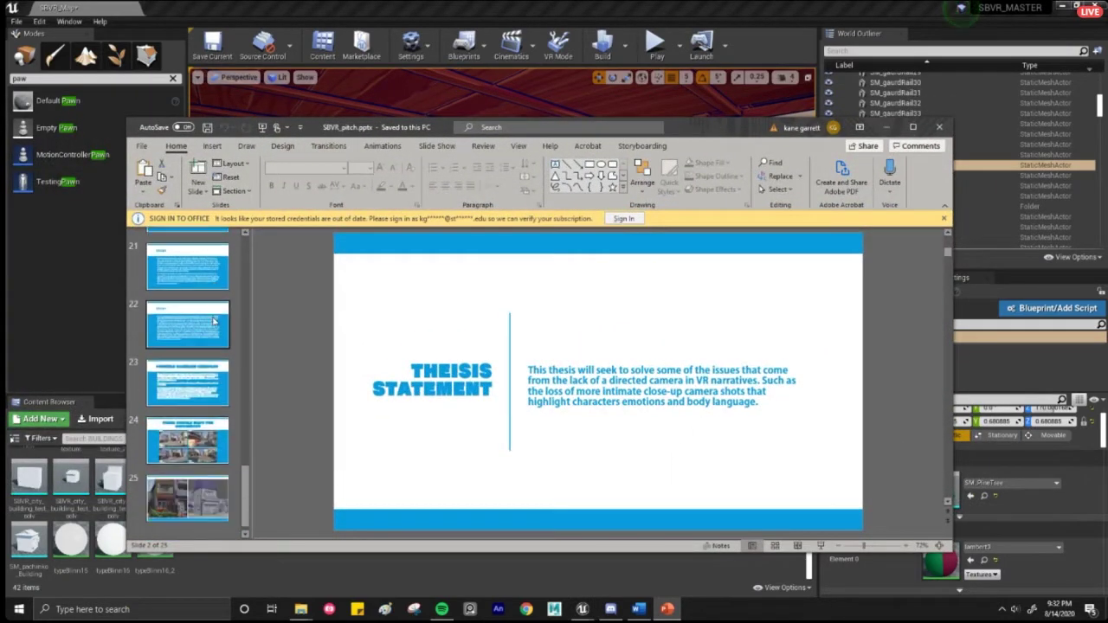
scroll(208, 325, up, 5)
scroll(205, 333, up, 5)
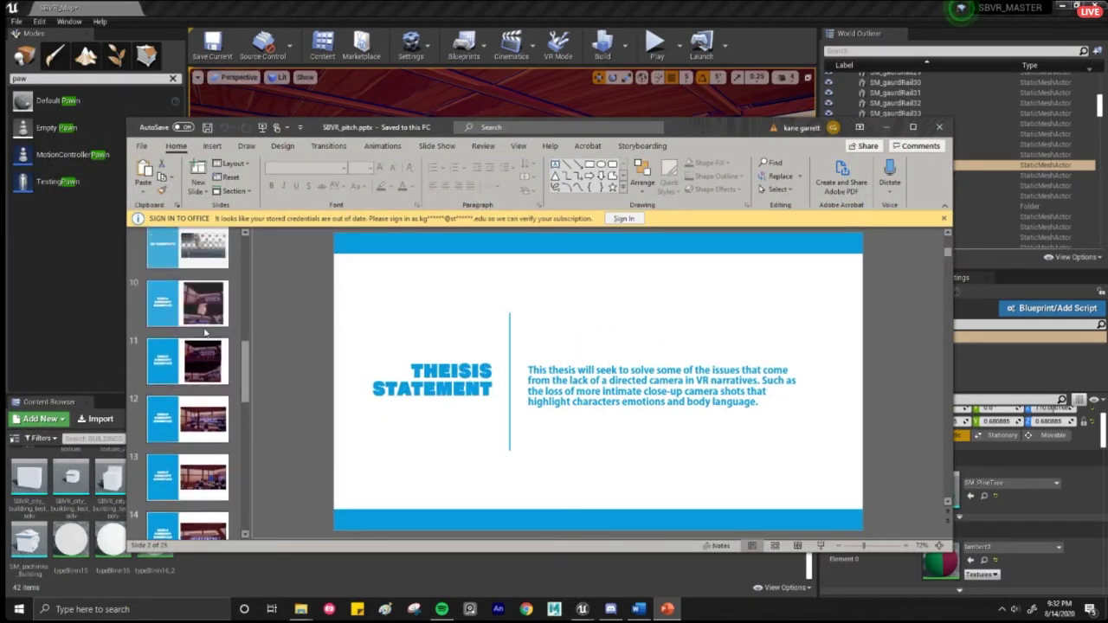
click(913, 127)
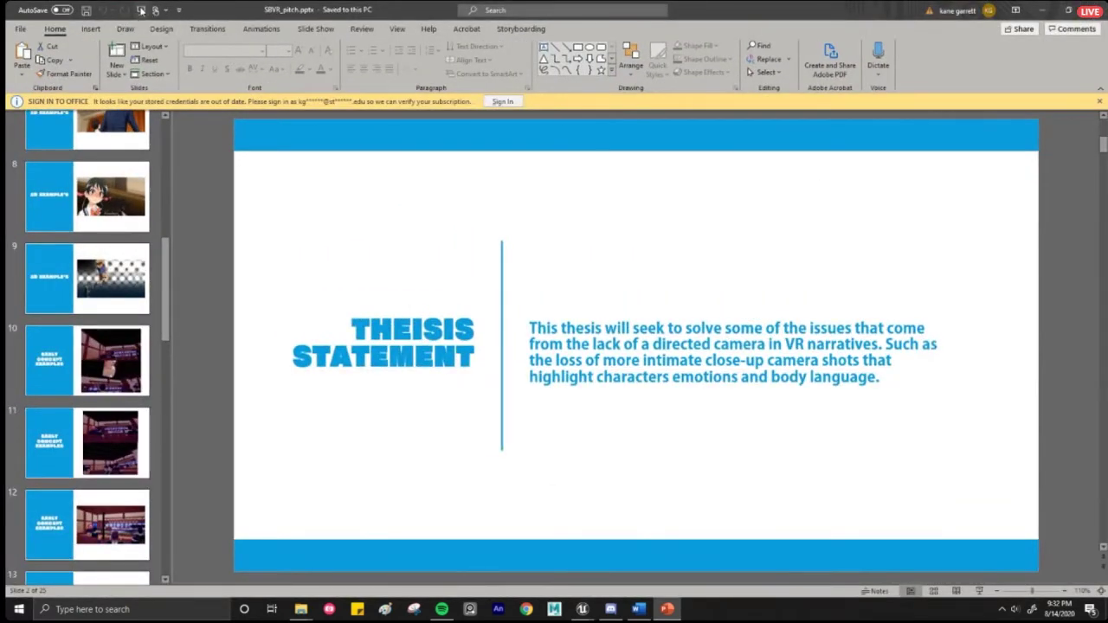
- Start the slide show from the first slide and swap Presenter View with the Slide Show
click(140, 10)
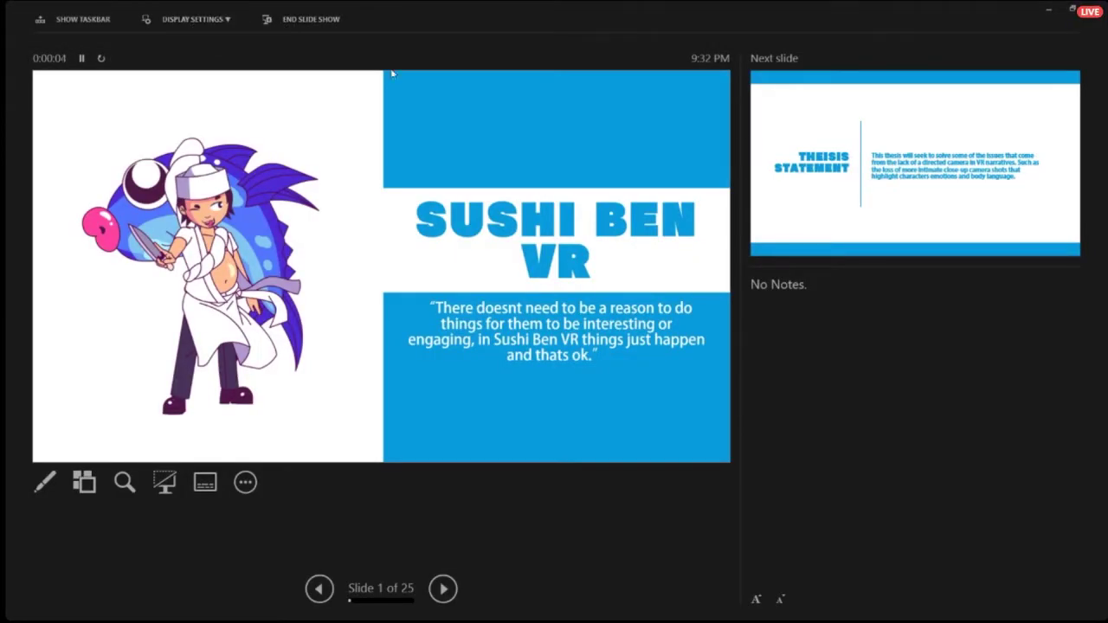
click(216, 20)
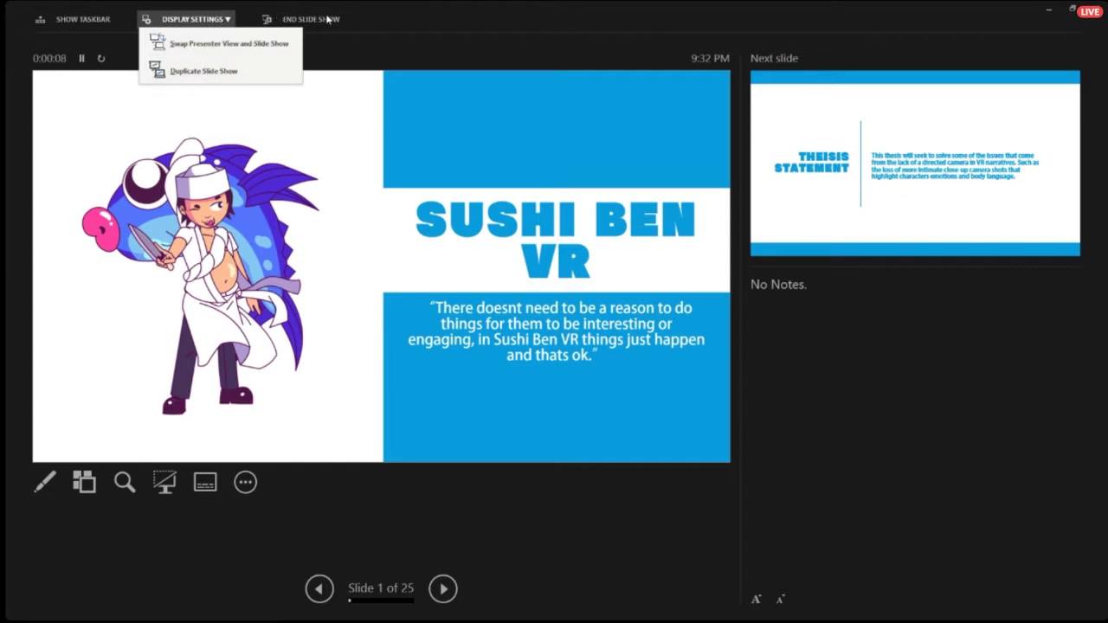
click(226, 44)
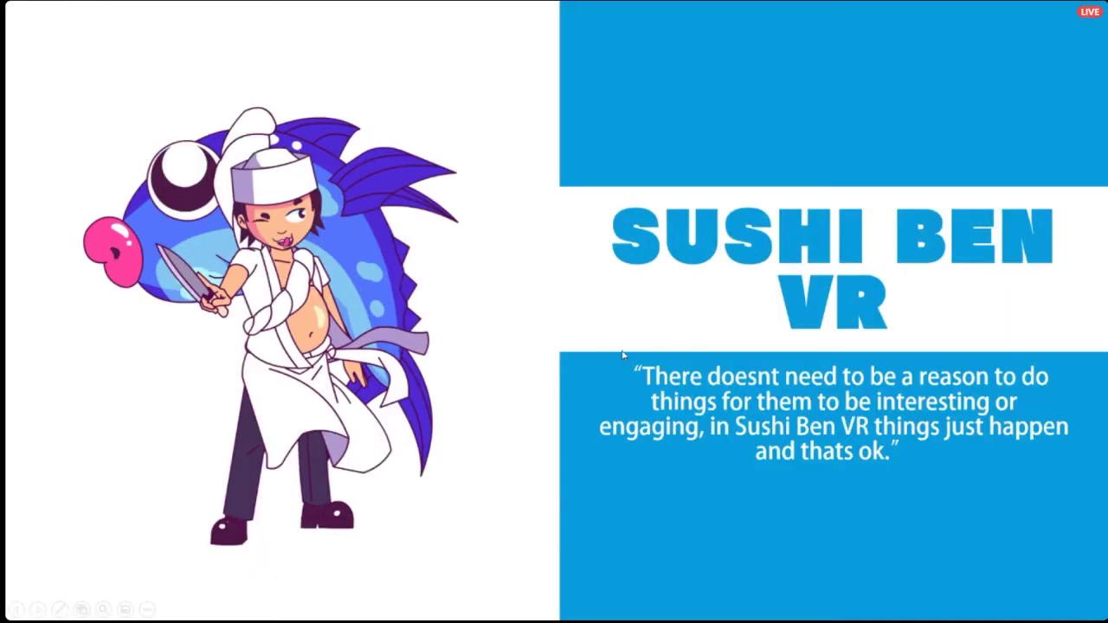
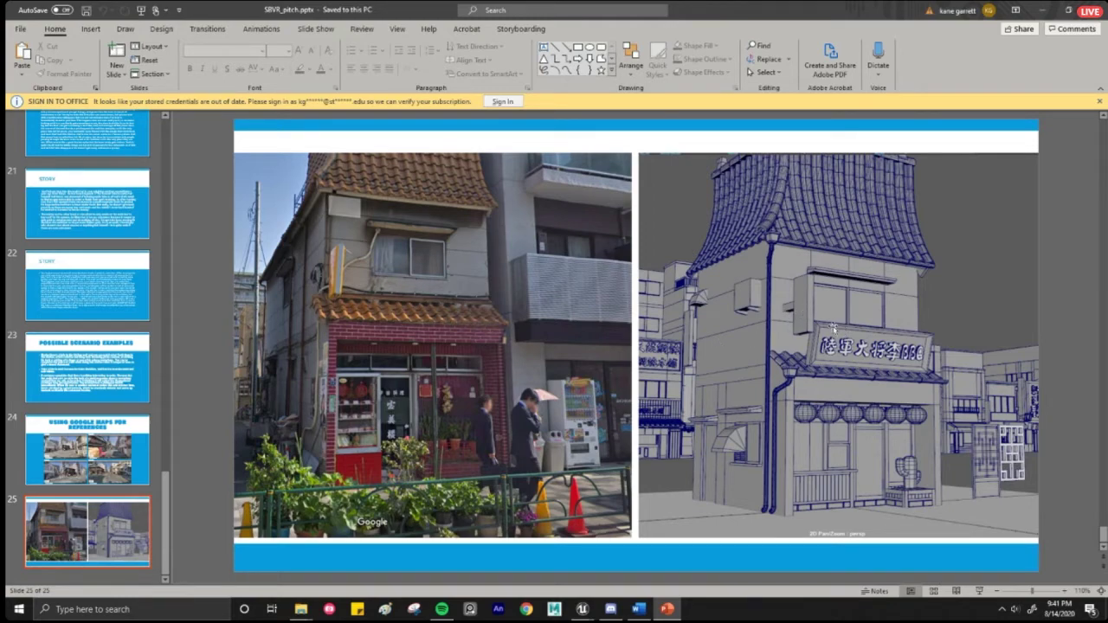
- Return to the SBVR_MASTER project in Unreal Editor and examine the restaurant's exterior and the surrounding street corner
scroll(830, 327, up, 1)
scroll(830, 327, down, 1)
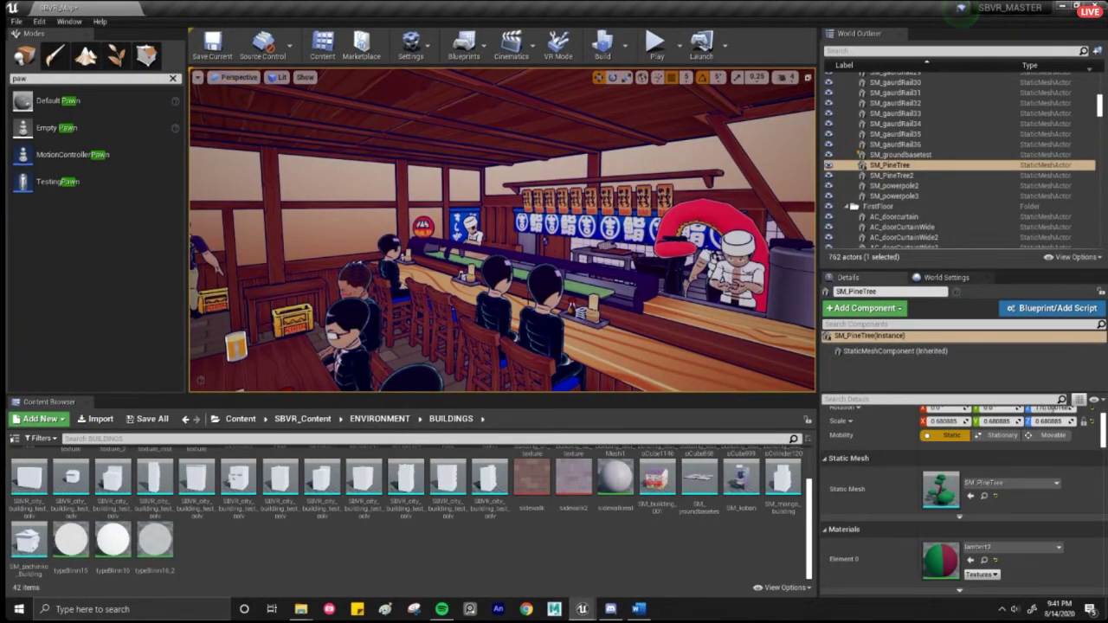
right_drag(502, 230, 797, 227)
key(w)
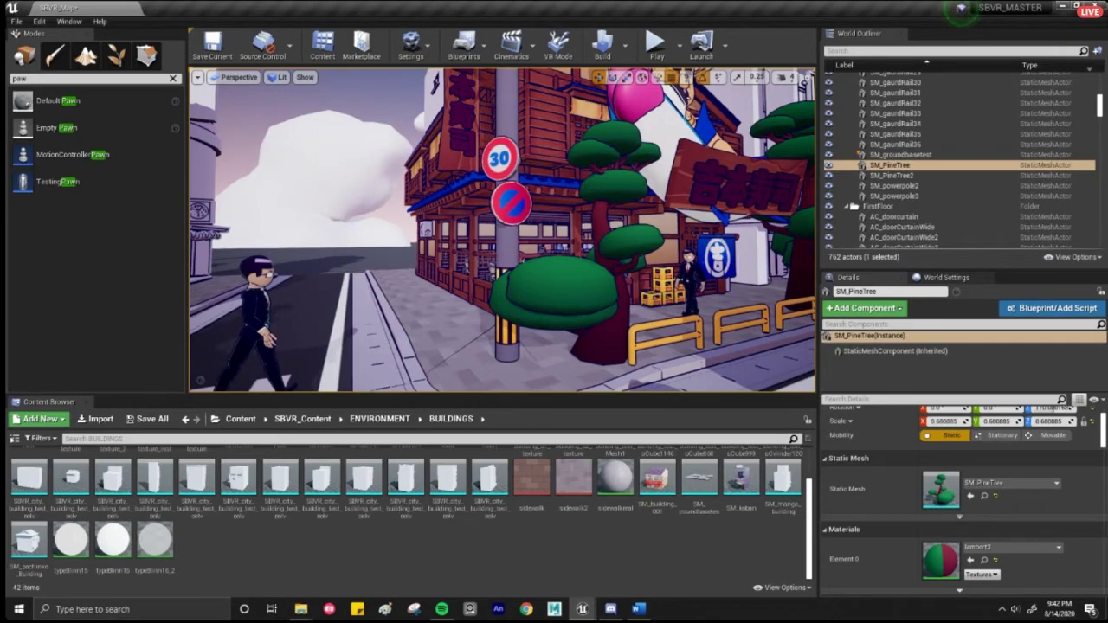
right_drag(416, 230, 762, 217)
right_drag(502, 229, 416, 321)
right_drag(575, 192, 433, 152)
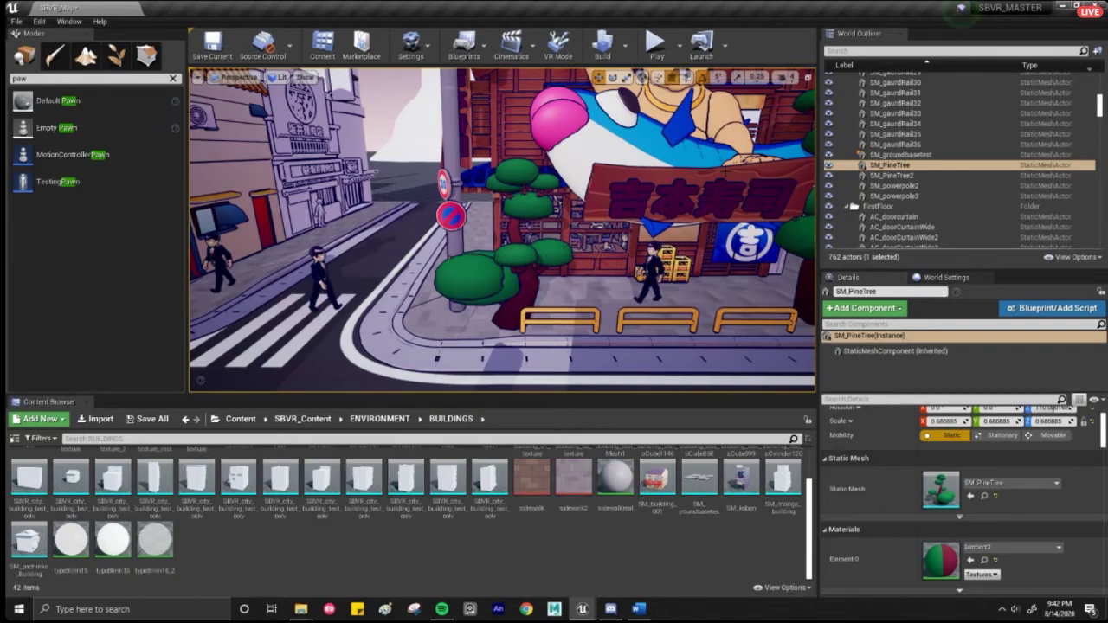
key(w)
right_drag(726, 172, 752, 196)
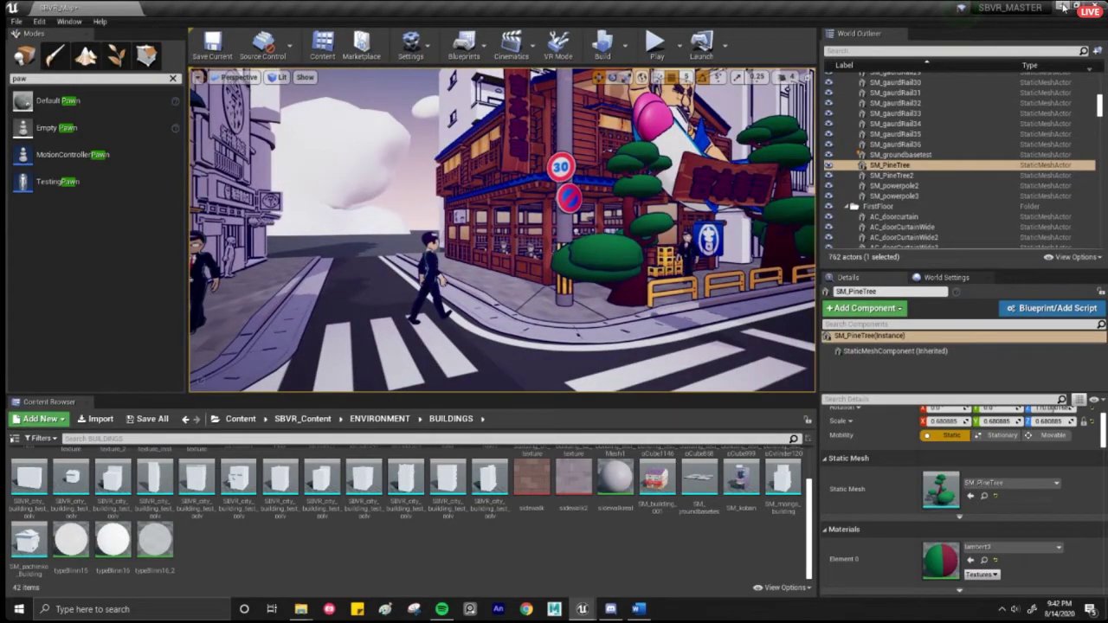
- Minimize the SBVR_MASTER editor and close the Ben project along with its BenMapTP level blueprint
click(1064, 7)
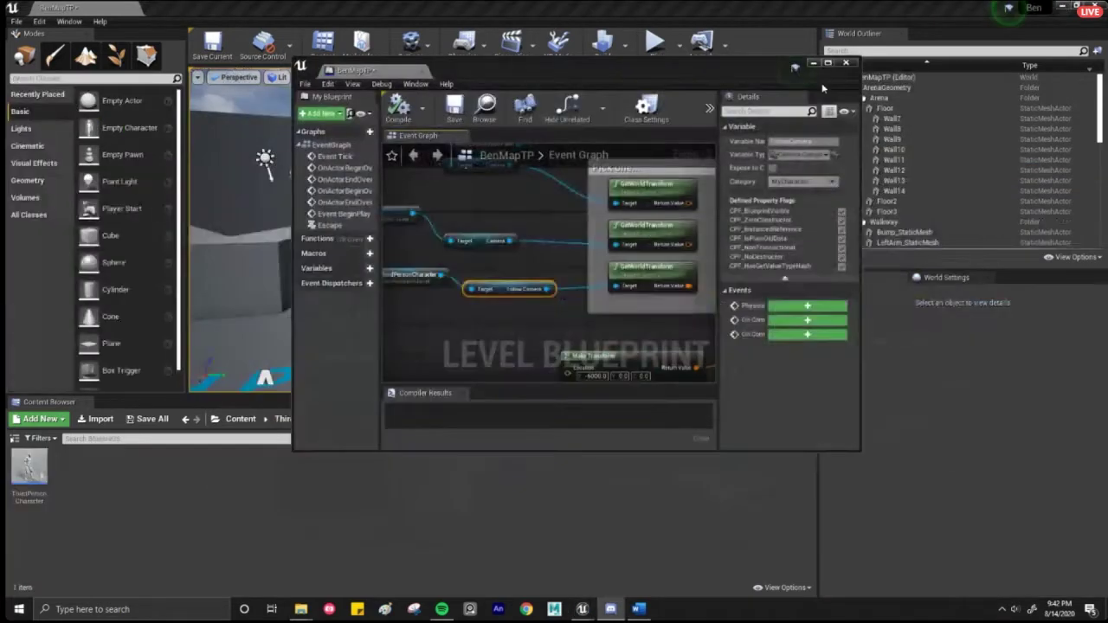
click(846, 65)
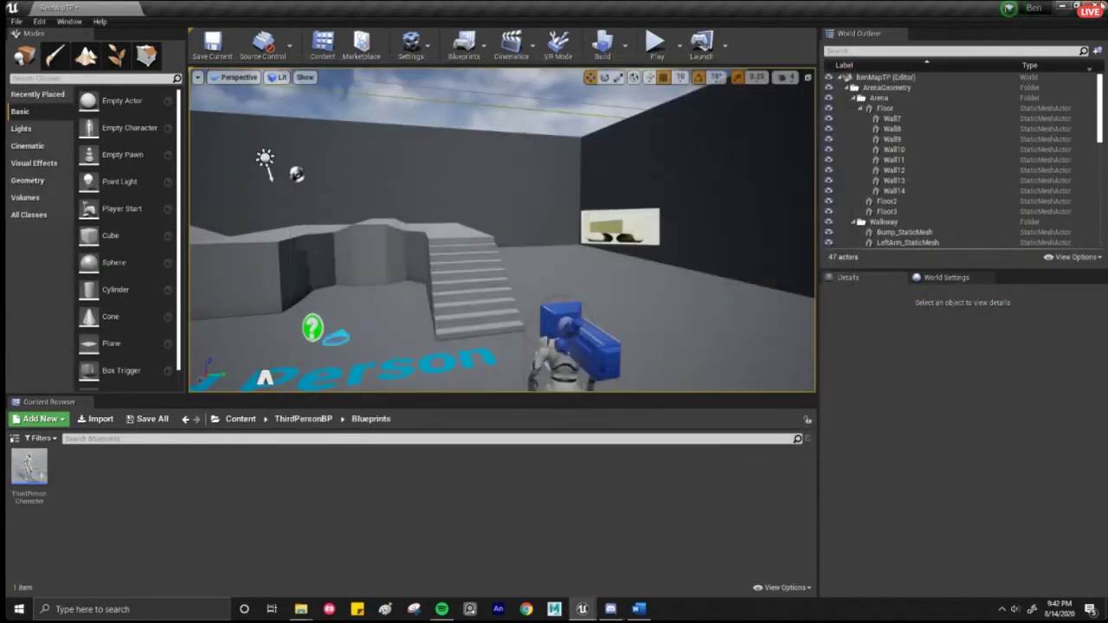
click(1095, 7)
click(665, 409)
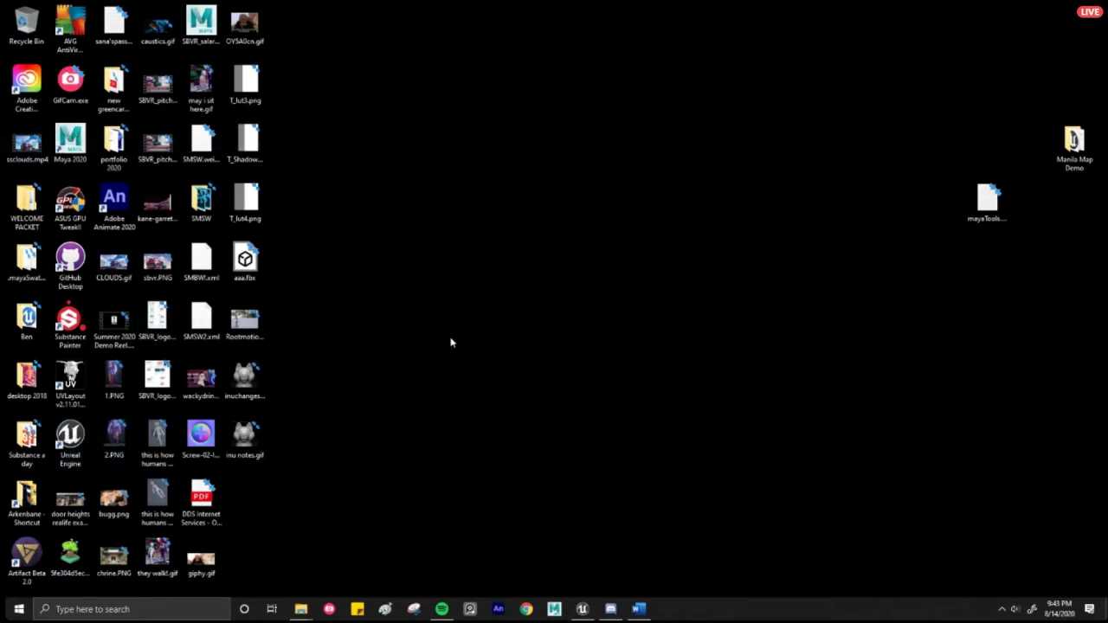
- Launch Unreal Engine from the desktop, dismiss the drive space warning and open the first sbvvrtestblockout project
double_click(76, 434)
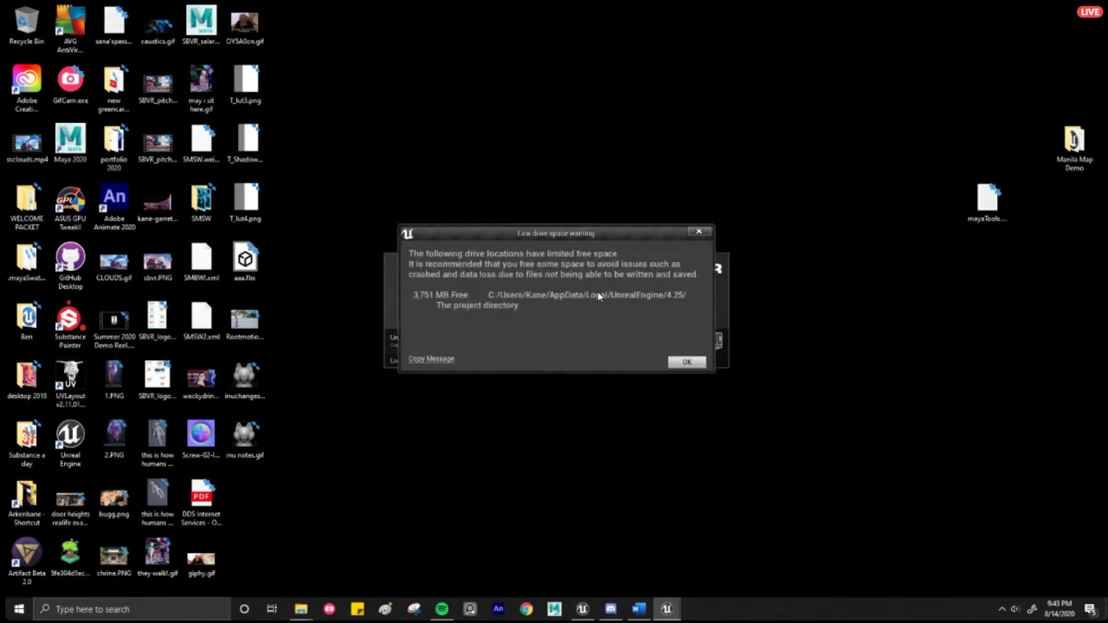
click(686, 362)
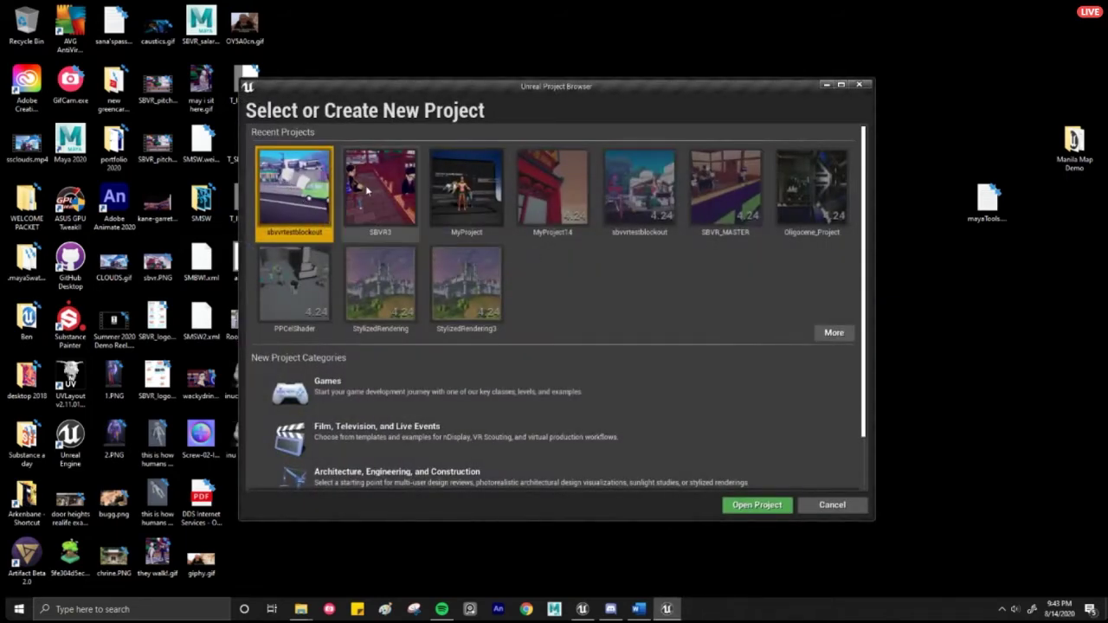
click(757, 505)
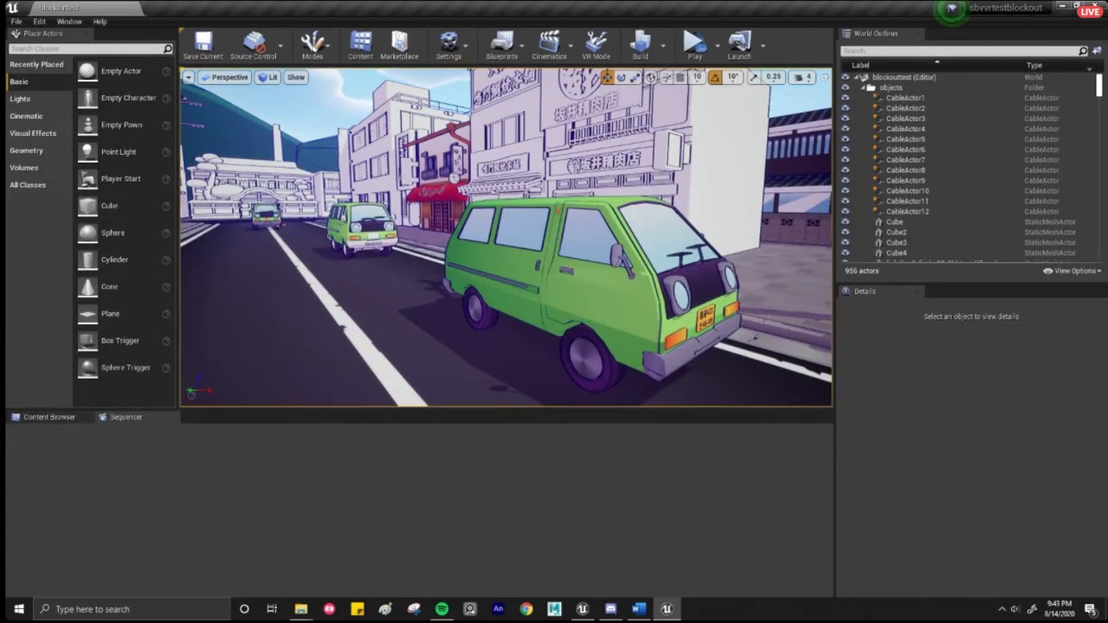
- Examine the blockout town around the green van SM_Van6 and SM_Train, including an overview of the streets and railway
right_drag(480, 198, 355, 218)
click(499, 310)
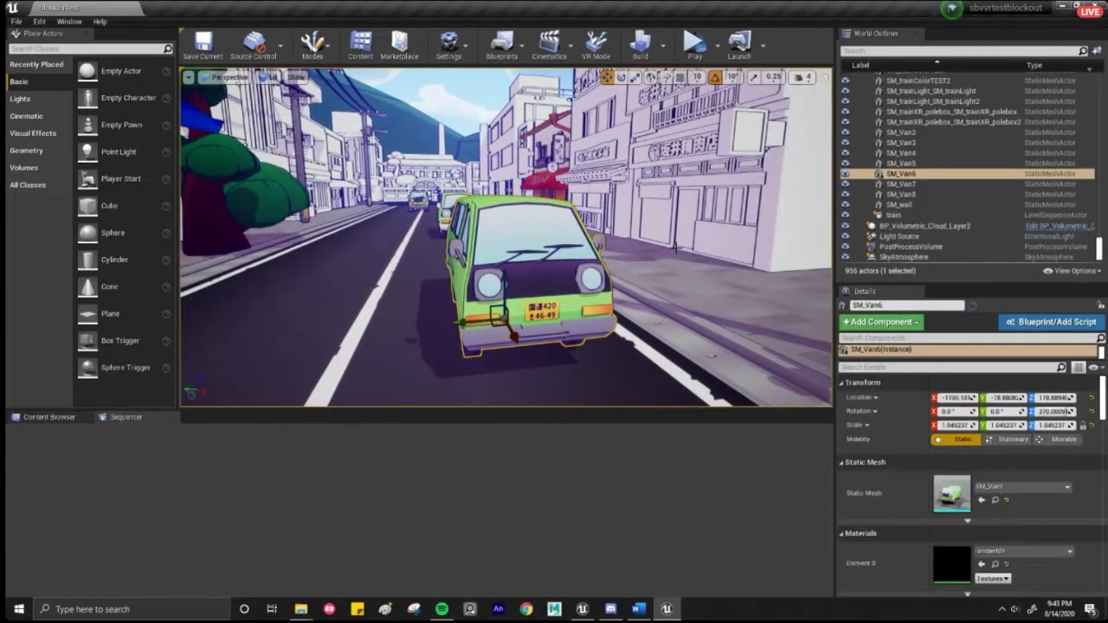
alt+drag(500, 310, 438, 167)
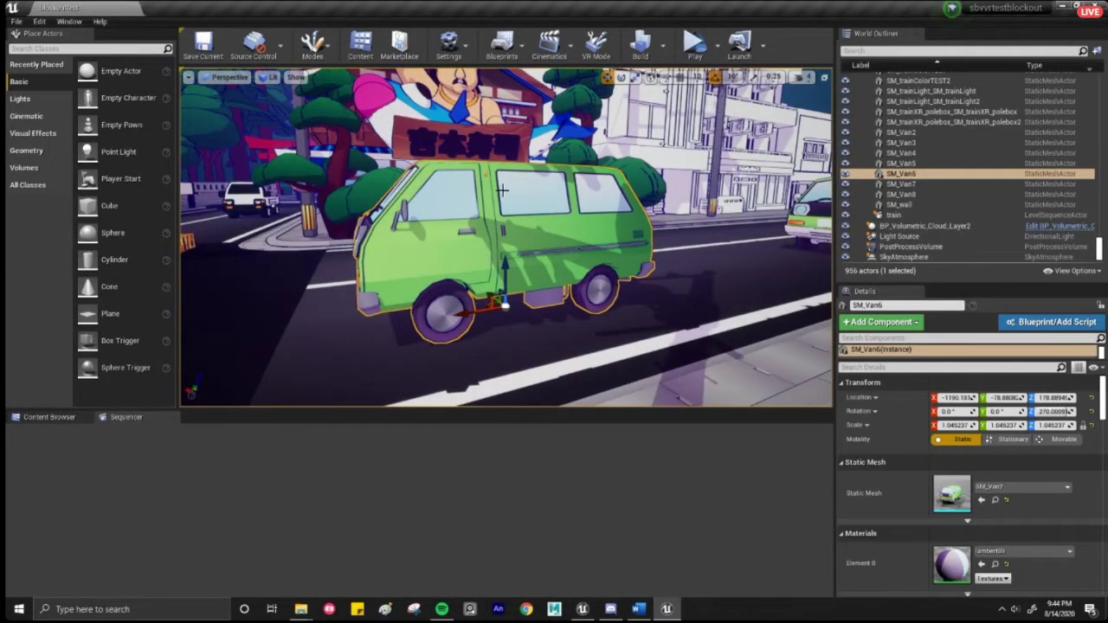
alt+drag(502, 189, 502, 189)
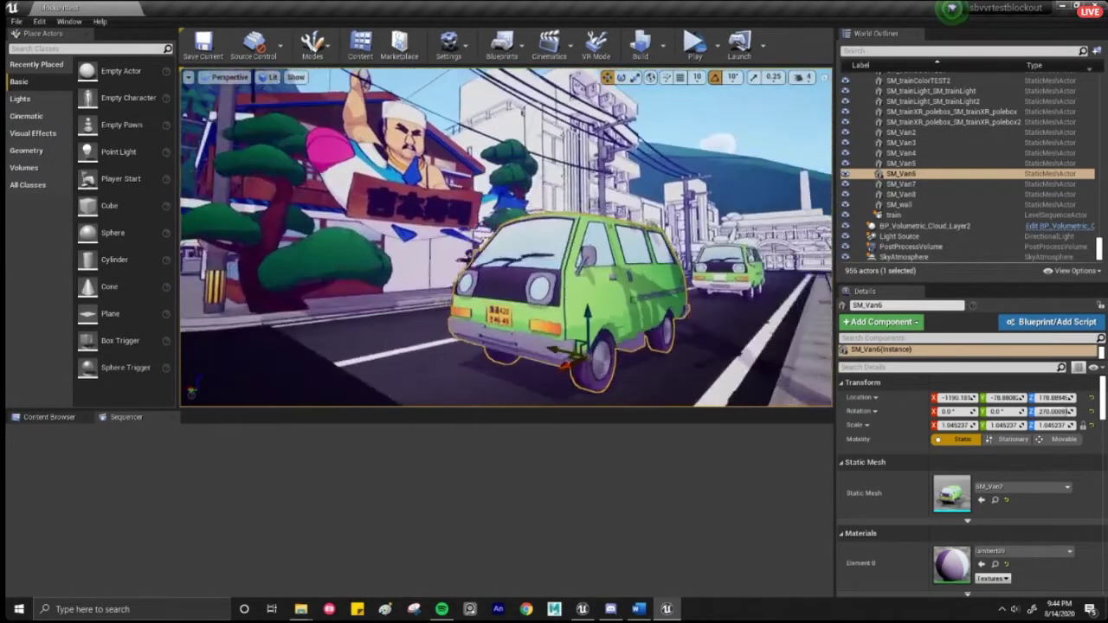
mouse_move(507, 238)
alt+mouse_down()
mouse_move(606, 239)
mouse_move(511, 238)
alt+mouse_up()
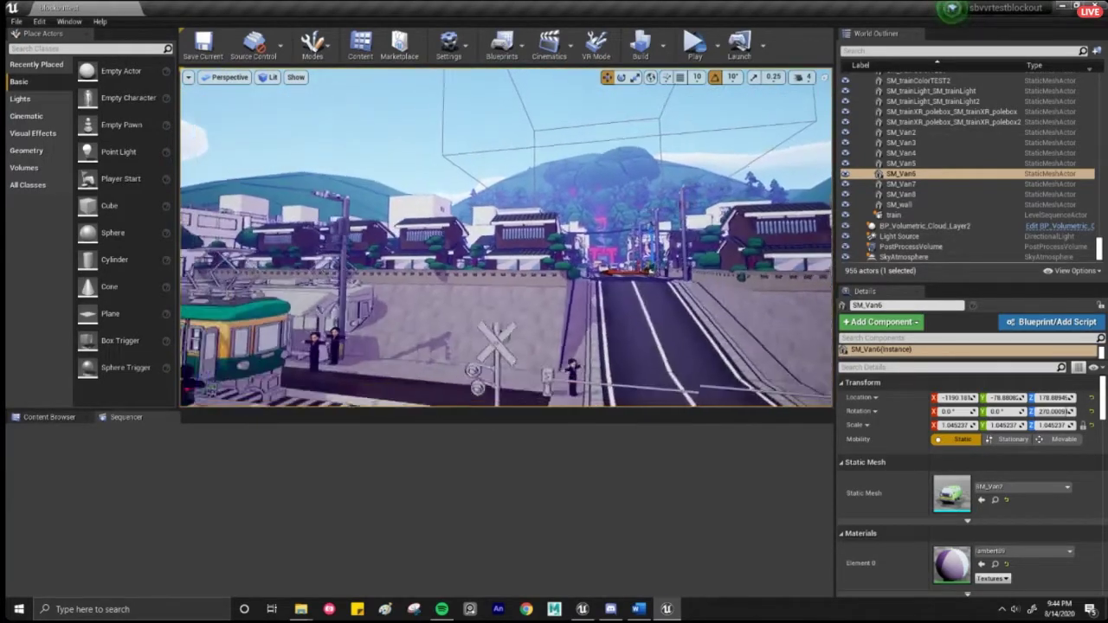
click(465, 201)
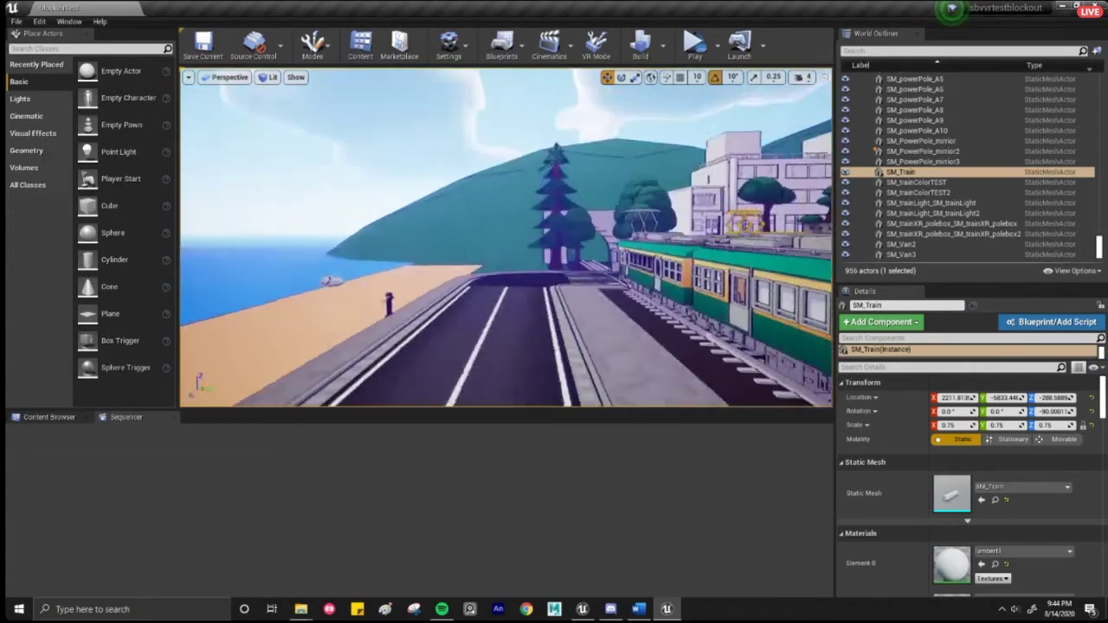
key(s)
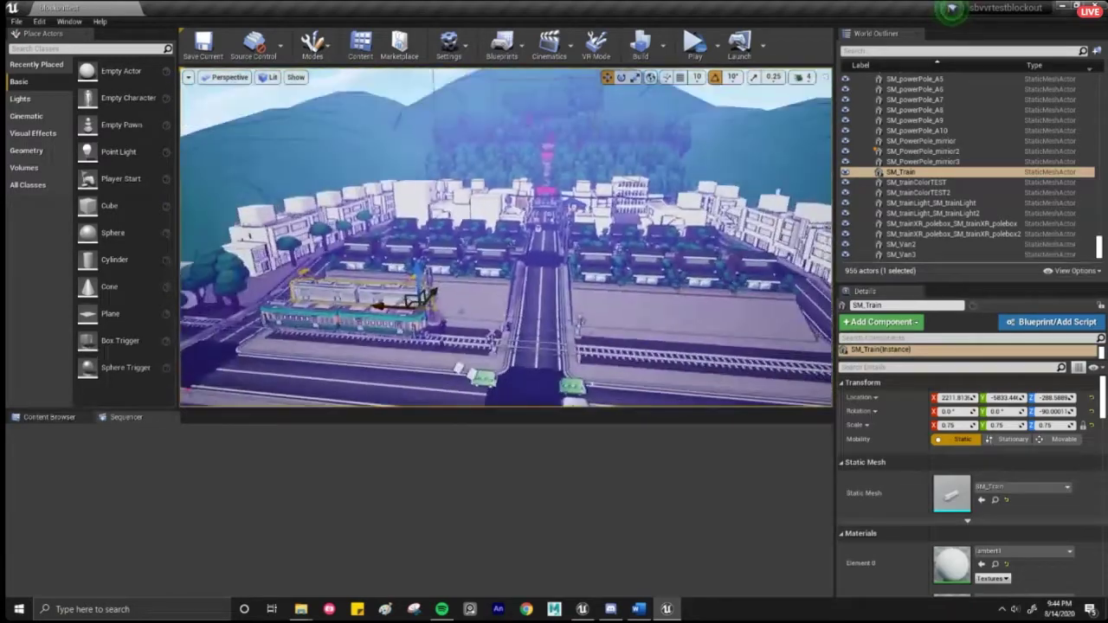
- Examine the trains beside the railway crossing and seafront road, selecting SM_trainColorTEST
key(w)
right_drag(507, 237, 504, 196)
key(s)
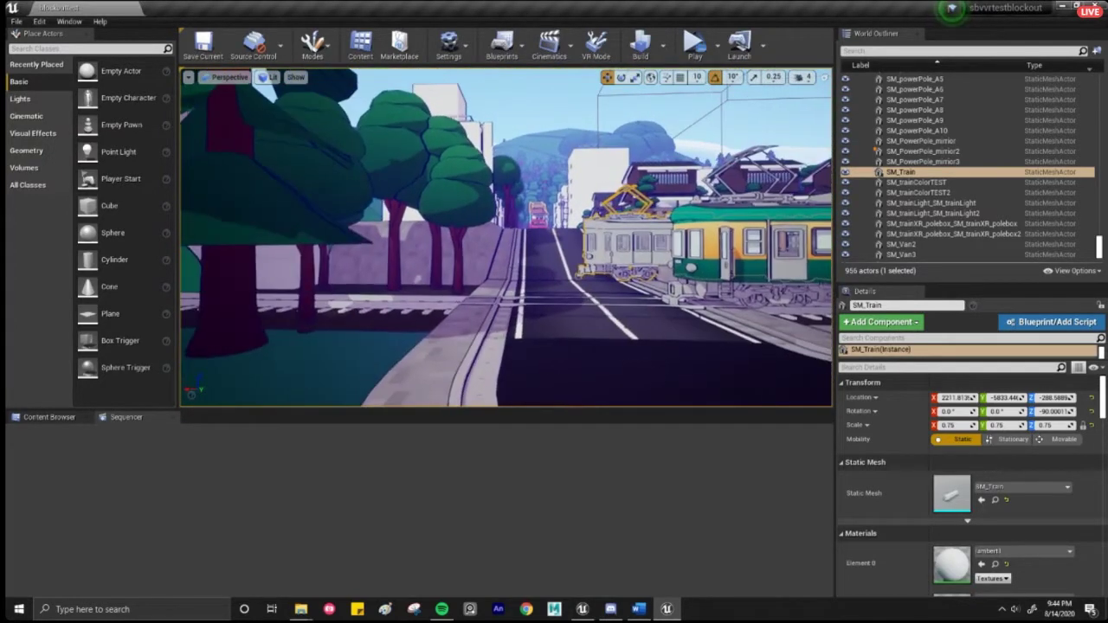
right_drag(411, 251, 507, 266)
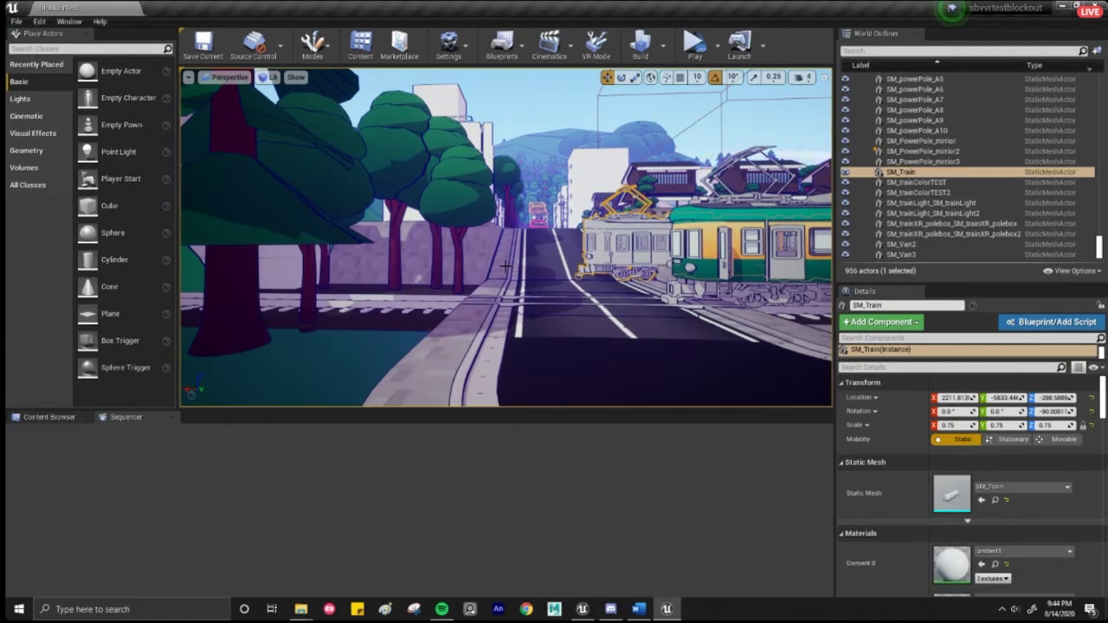
scroll(592, 172, down, 2)
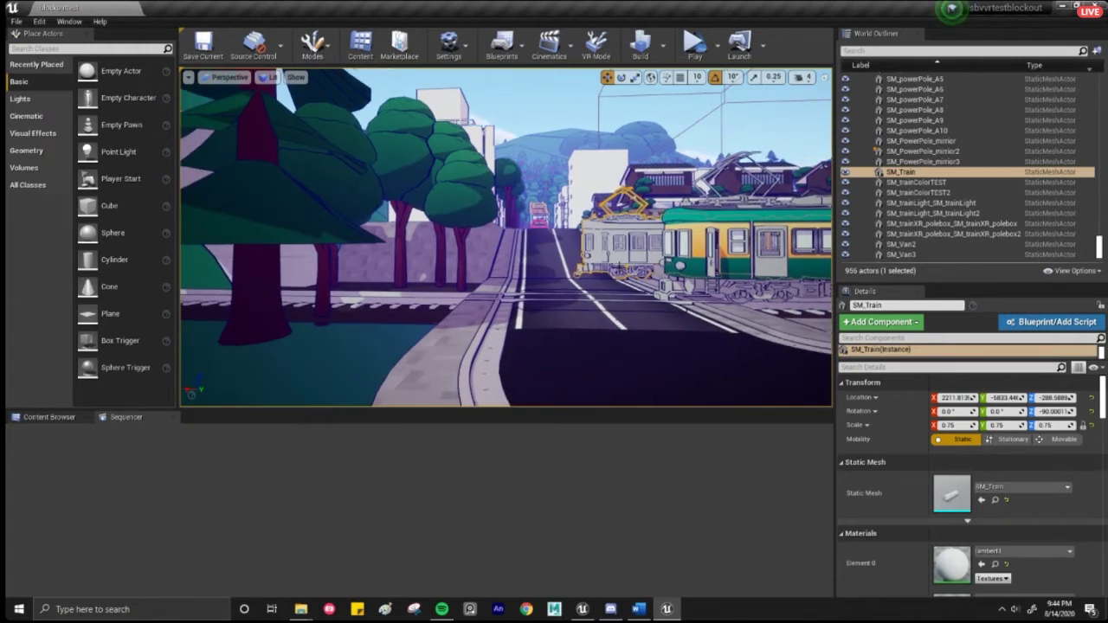
right_drag(523, 234, 524, 230)
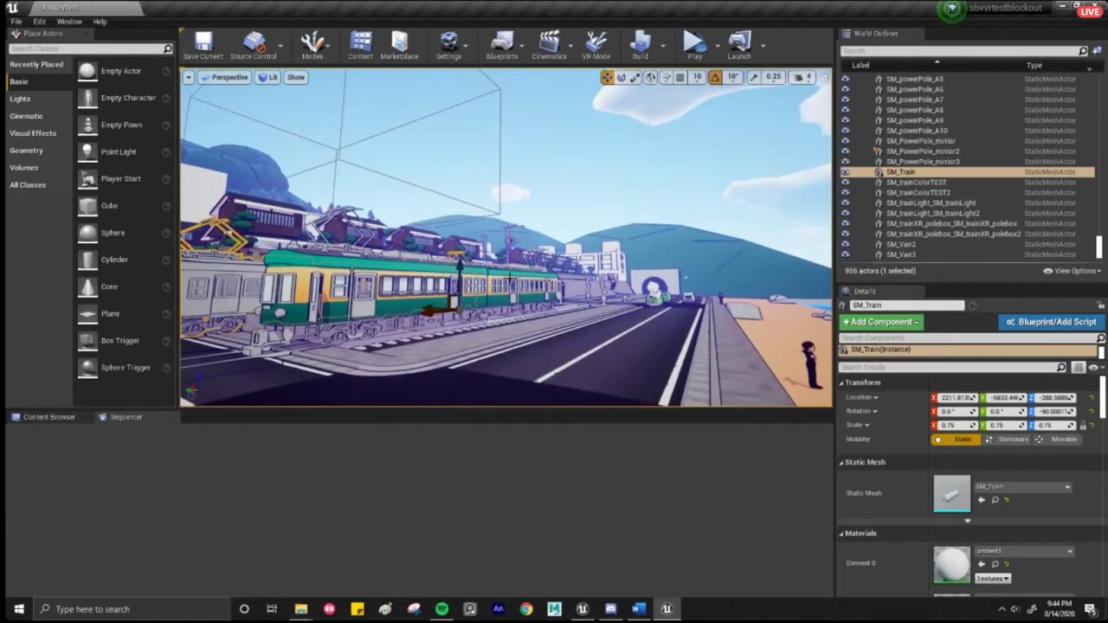
click(537, 260)
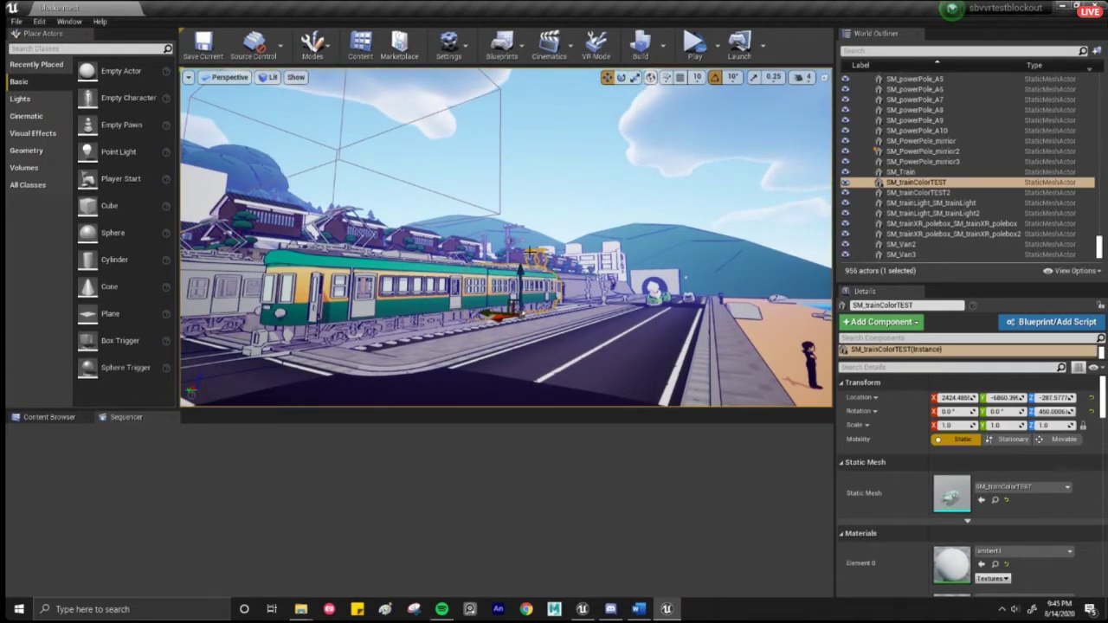
right_drag(556, 252, 317, 277)
scroll(507, 237, up, 8)
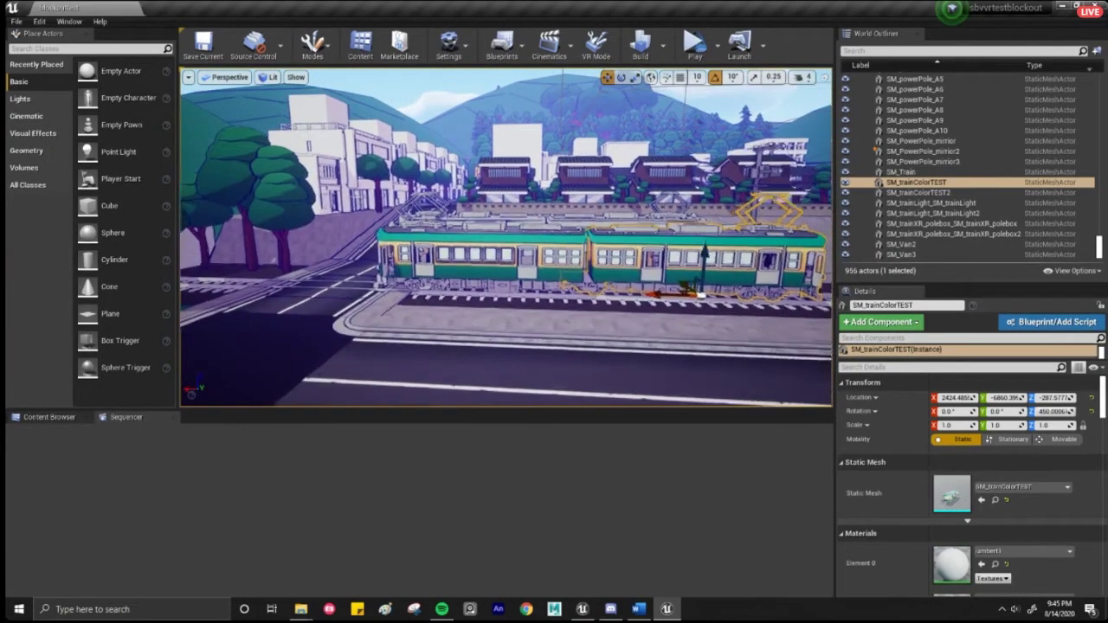
scroll(507, 237, down, 8)
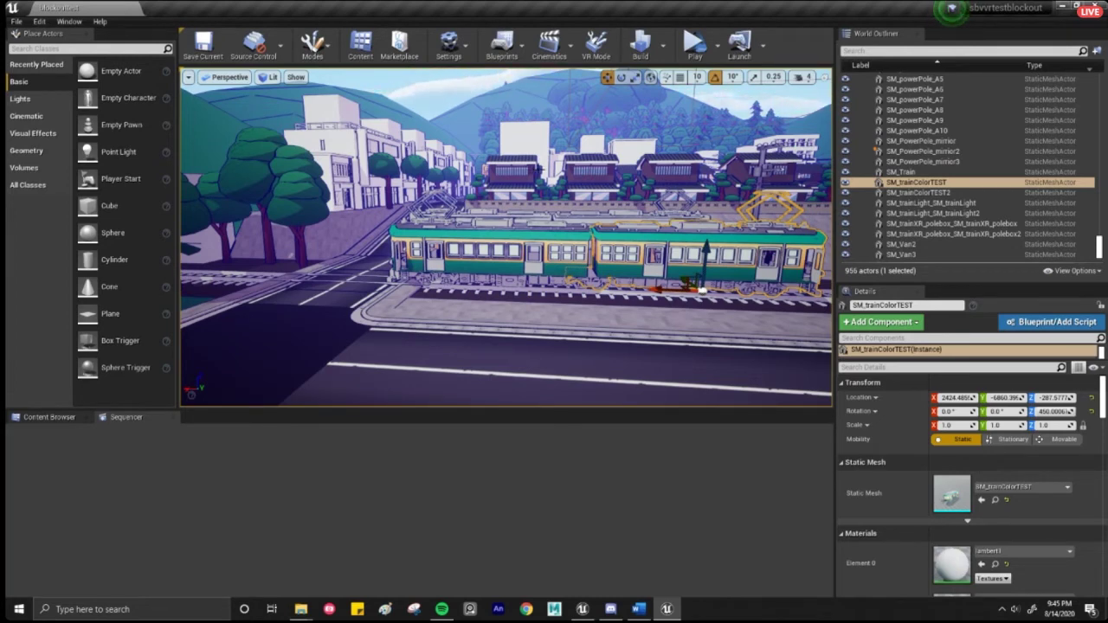
- Examine the tree-lined uphill road at the railway crossing and the green-and-yellow train's side up close
mouse_move(506, 251)
right_down()
mouse_move(502, 212)
mouse_move(372, 217)
mouse_move(381, 273)
mouse_move(316, 264)
mouse_move(304, 229)
mouse_move(541, 241)
mouse_move(498, 251)
right_up()
key(w)
key(w)
key(s)
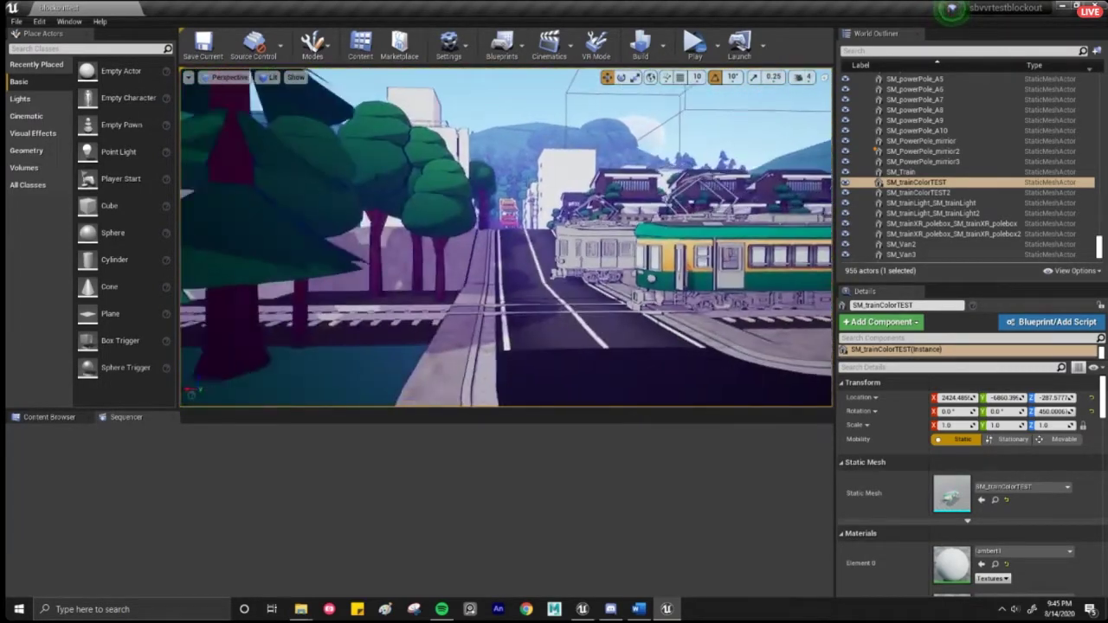
right_drag(415, 238, 544, 183)
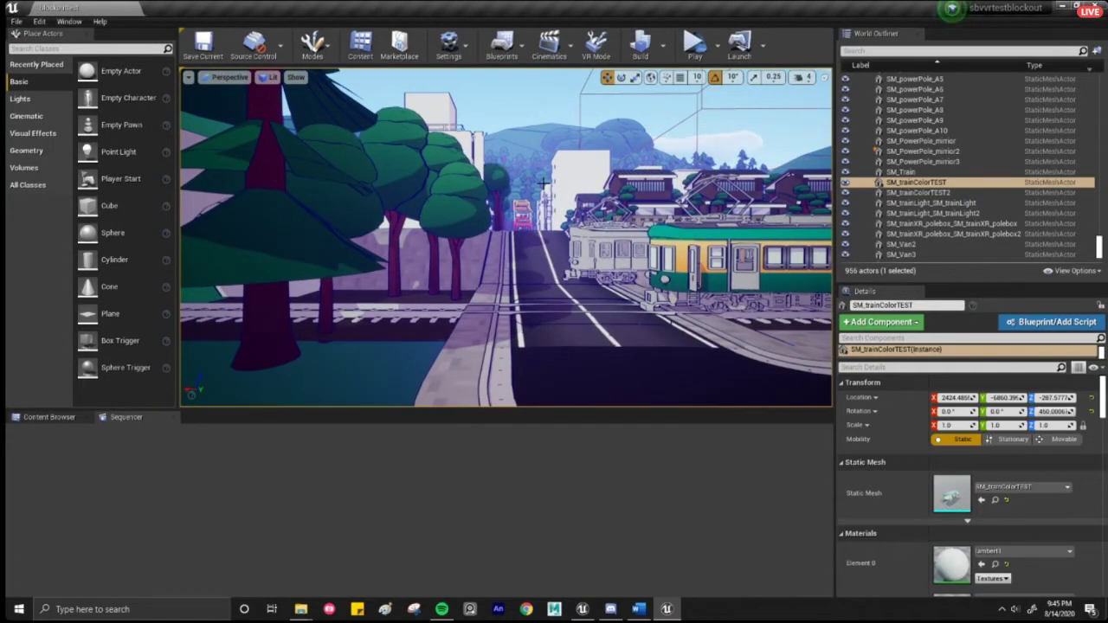
key(d)
right_drag(541, 177, 429, 188)
key(w)
key(a)
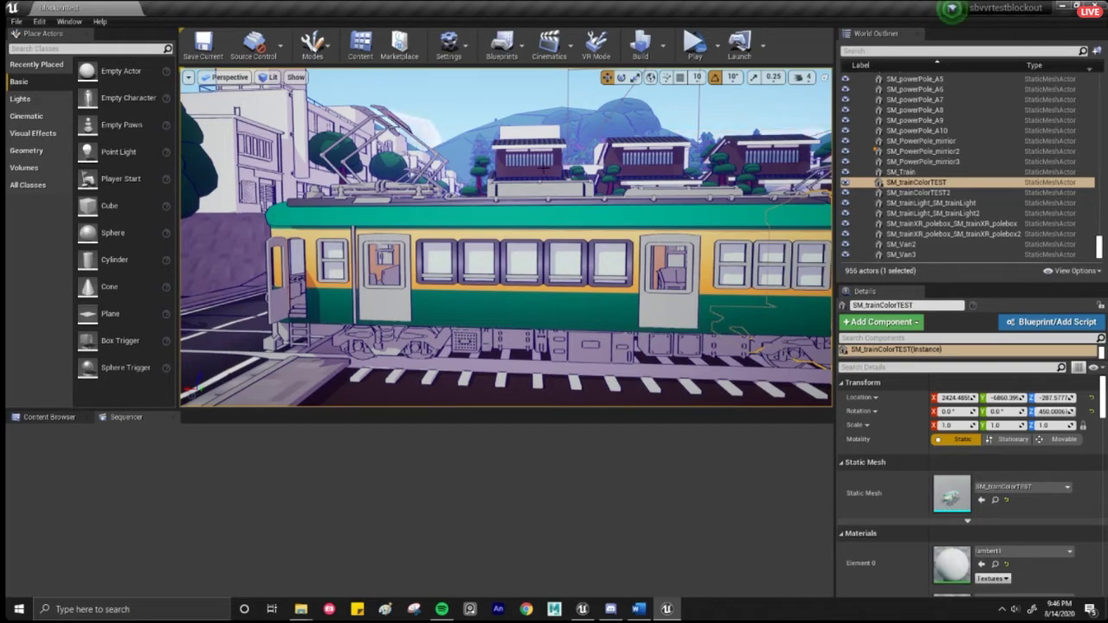
- Examine the walled corner house with its garden trees and the shopping street beyond it
mouse_move(507, 238)
right_down()
mouse_move(516, 182)
mouse_move(520, 238)
mouse_move(501, 246)
mouse_move(511, 247)
right_up()
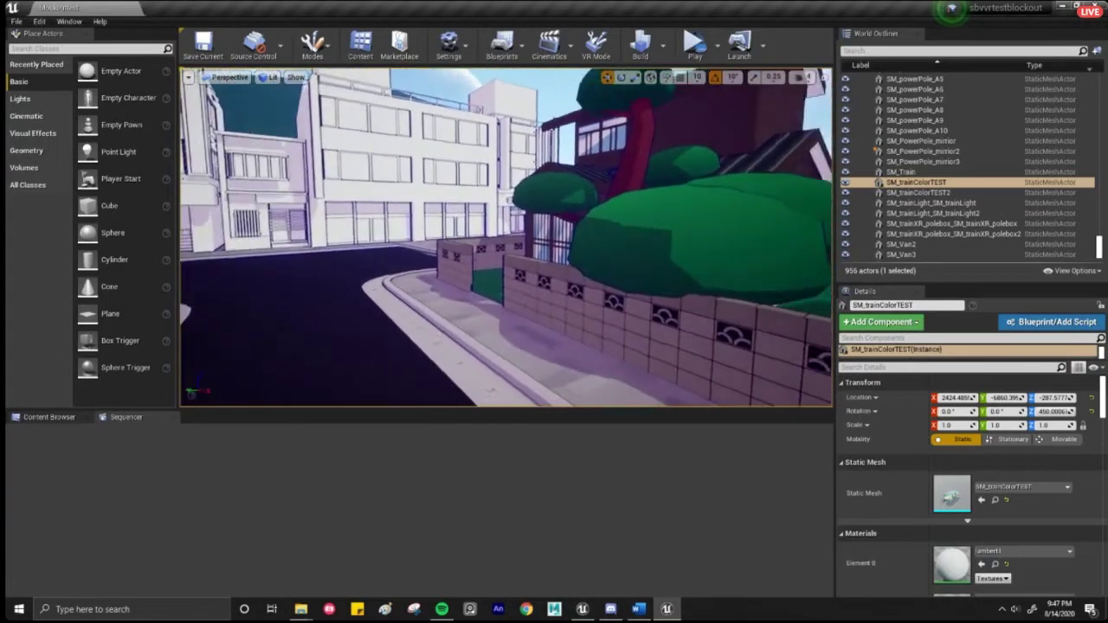
key(w)
right_drag(542, 182, 542, 182)
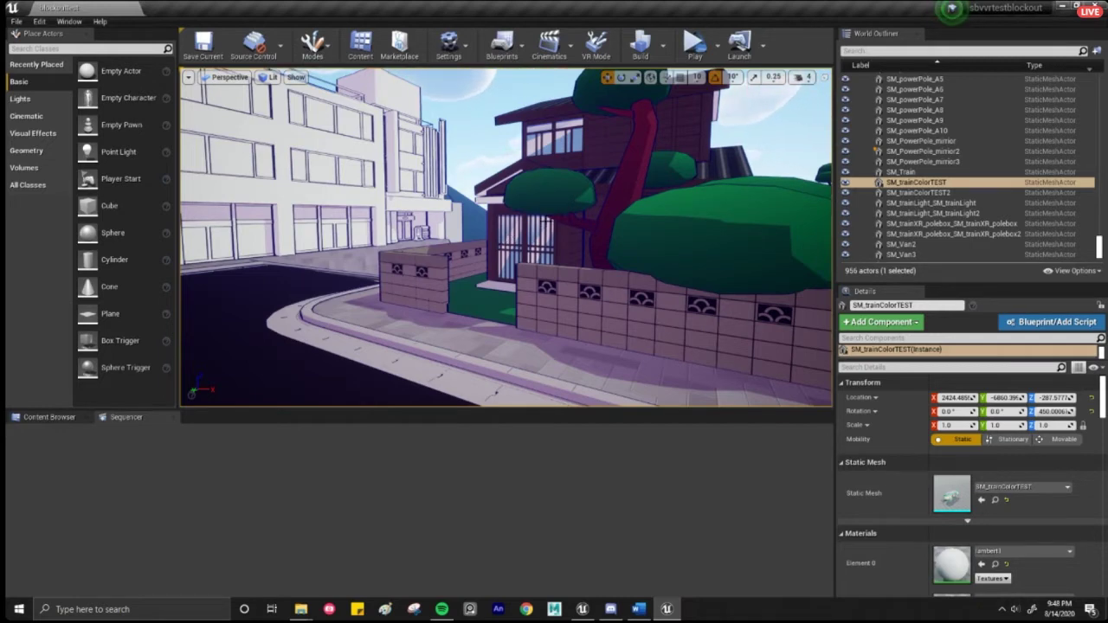
key(w)
right_drag(606, 216, 547, 221)
key(w)
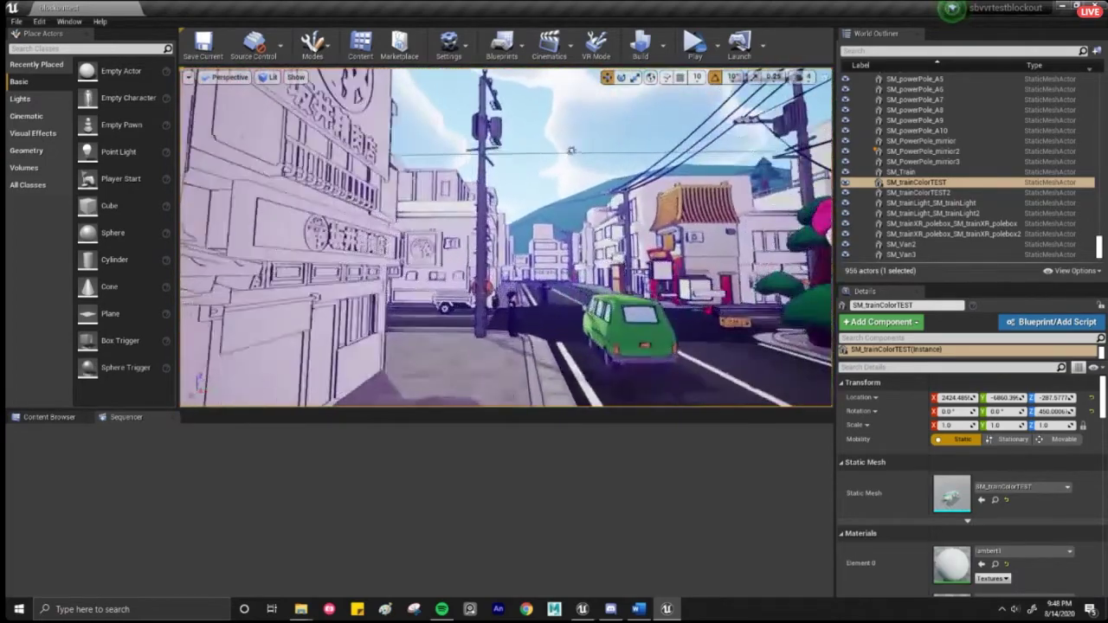
- Examine the blockout restaurant with its giant chef sign and the adjoining street leading to the red torii gate
key(s)
right_drag(507, 238, 500, 201)
key(w)
key(s)
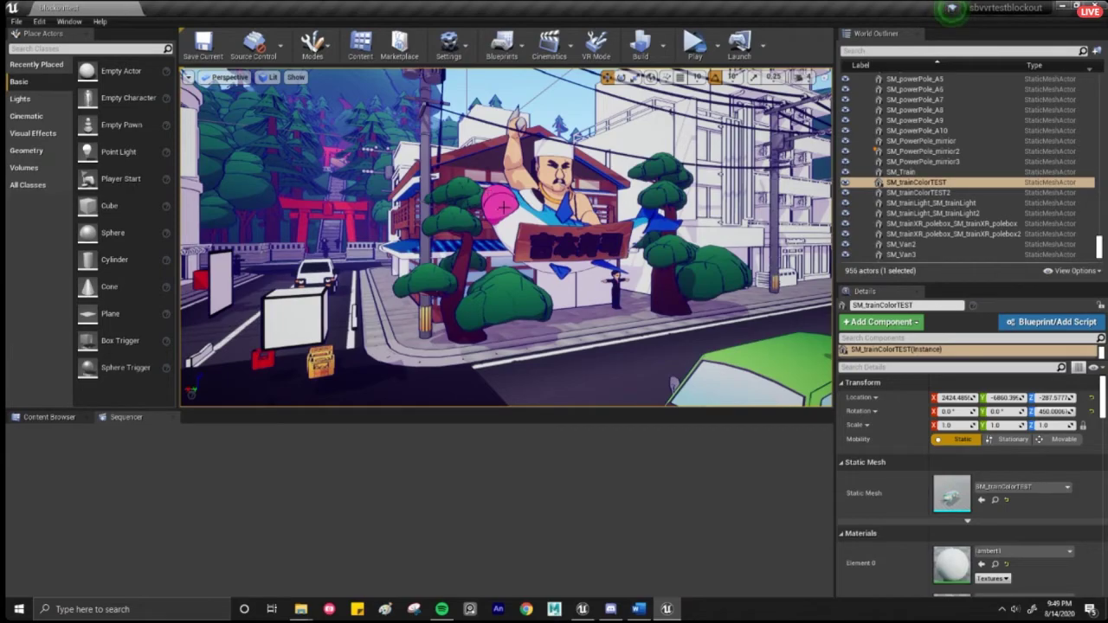
key(s)
right_drag(505, 207, 477, 232)
key(w)
key(s)
key(s)
key(w)
key(s)
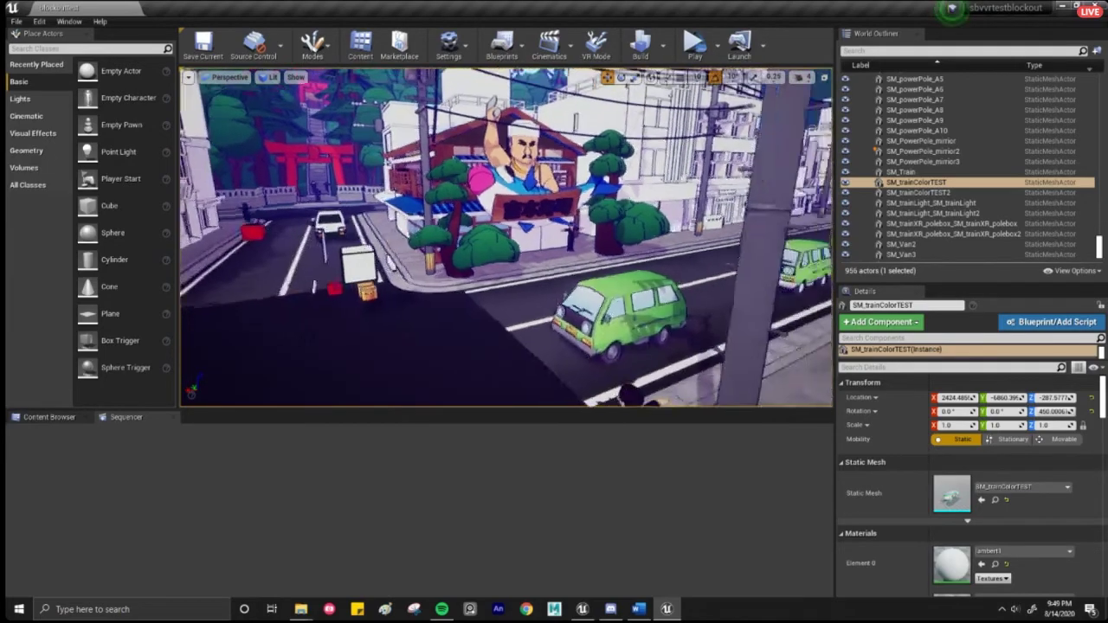
mouse_move(507, 238)
right_down()
mouse_move(506, 180)
mouse_move(496, 243)
mouse_move(507, 246)
mouse_move(494, 239)
right_up()
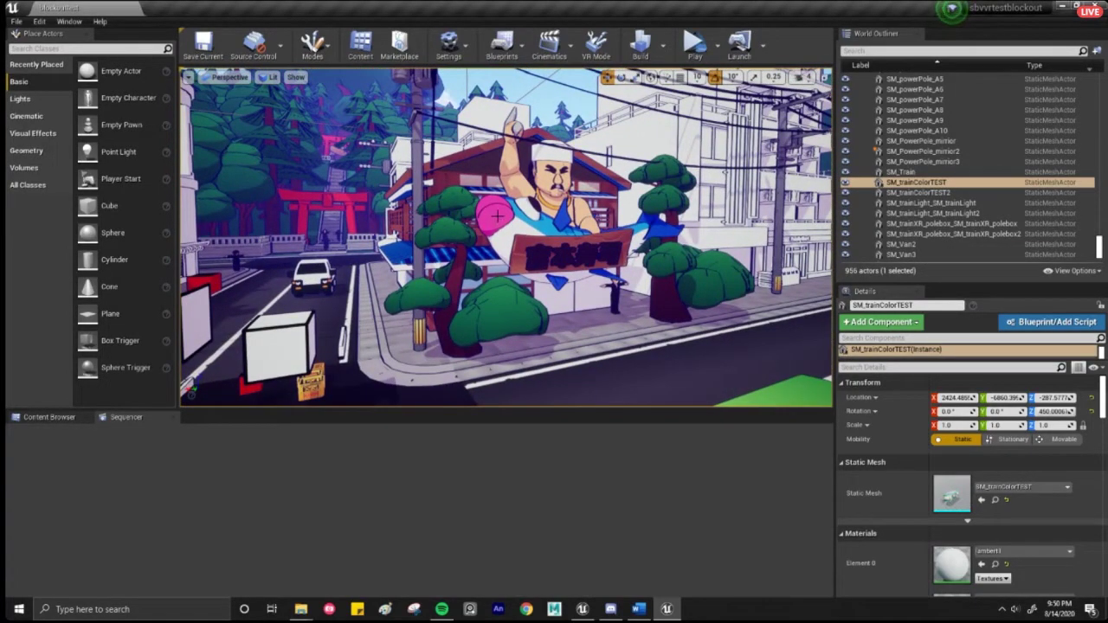
mouse_move(524, 192)
right_down()
mouse_move(543, 203)
mouse_move(526, 196)
mouse_move(535, 191)
mouse_move(518, 206)
mouse_move(530, 196)
mouse_move(509, 199)
right_up()
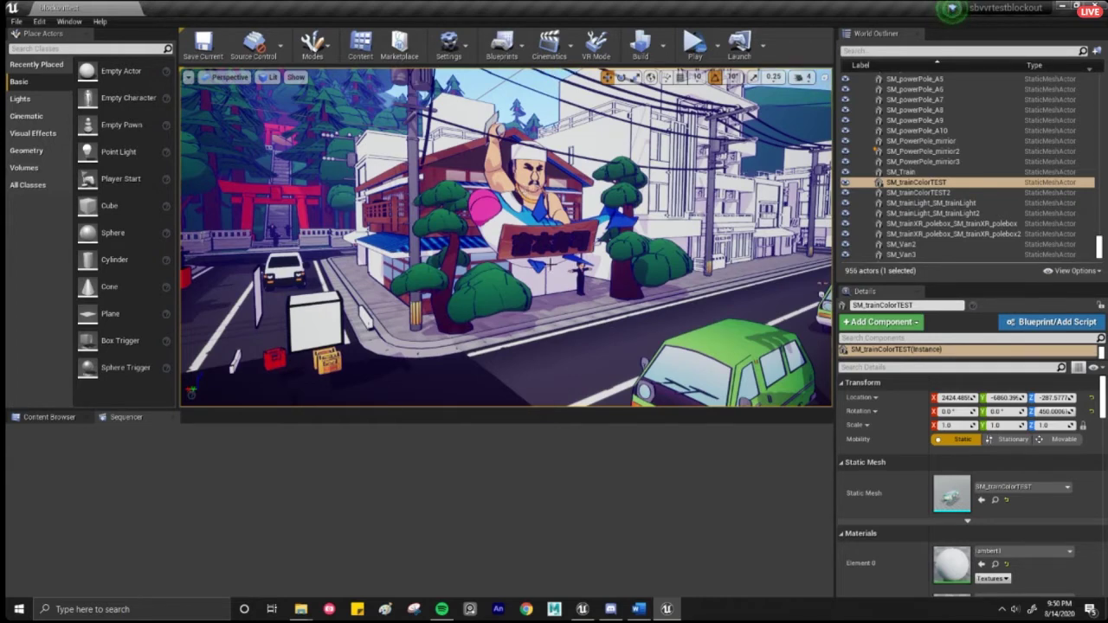
- Examine the intersection in front of the blockout restaurant, including the green van and the roadside props
key(s)
right_drag(551, 266, 503, 275)
key(w)
key(d)
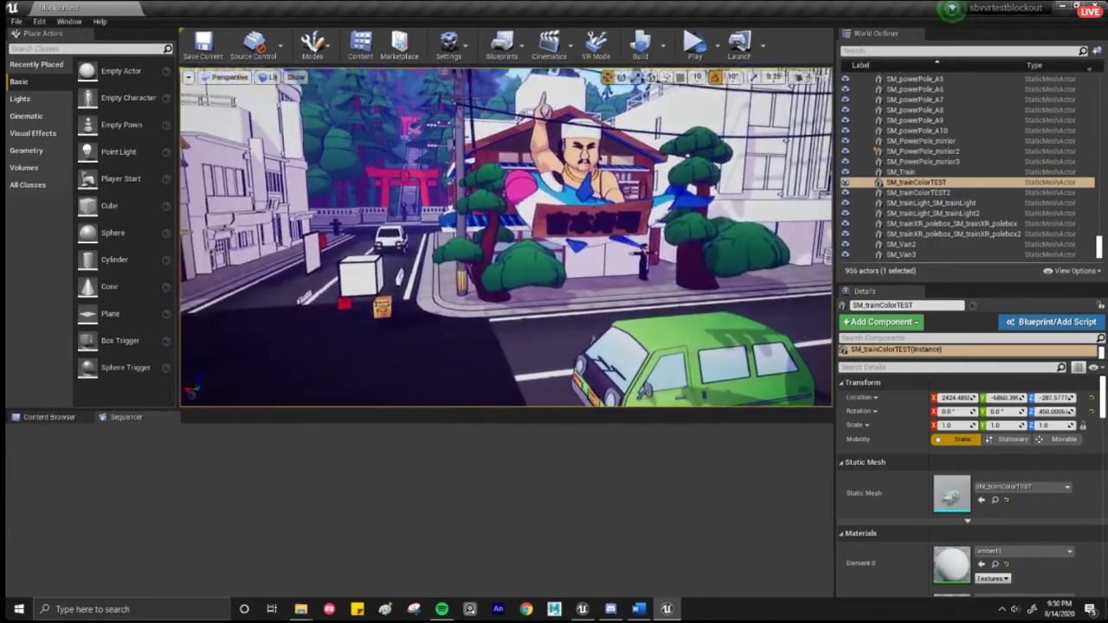
drag(516, 251, 543, 258)
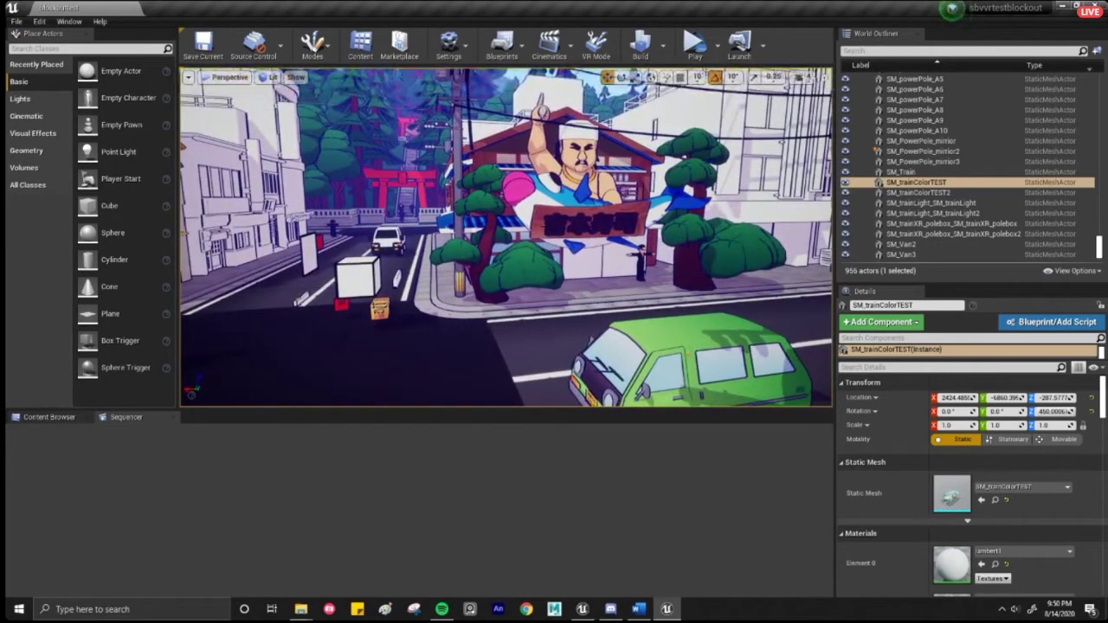
right_drag(540, 260, 680, 258)
right_drag(507, 238, 428, 240)
key(d)
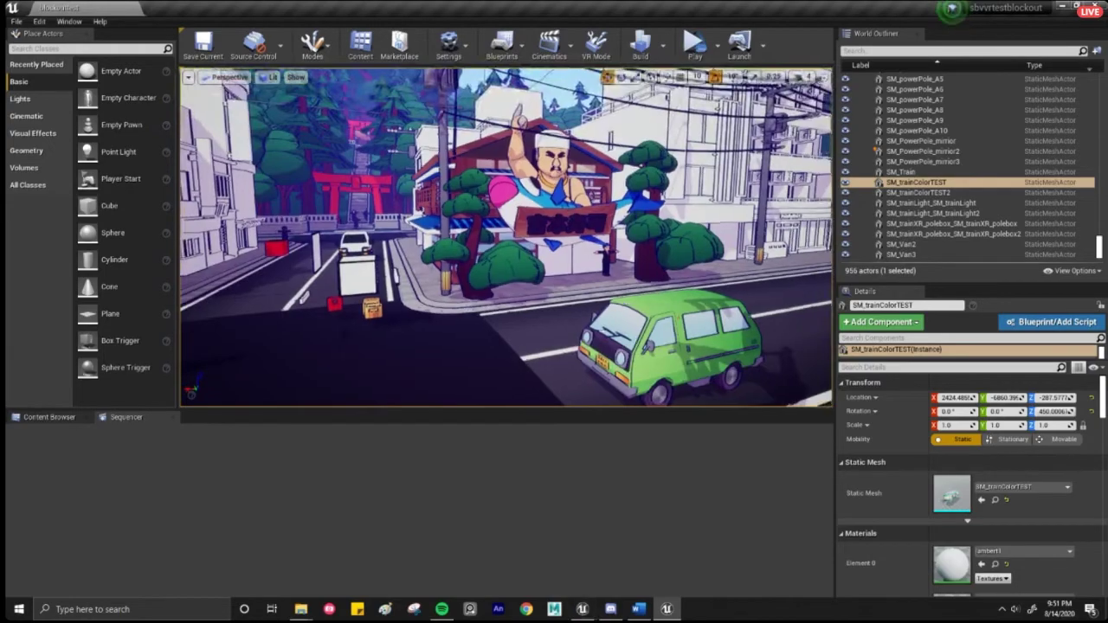
key(w)
right_drag(487, 390, 488, 390)
key(s)
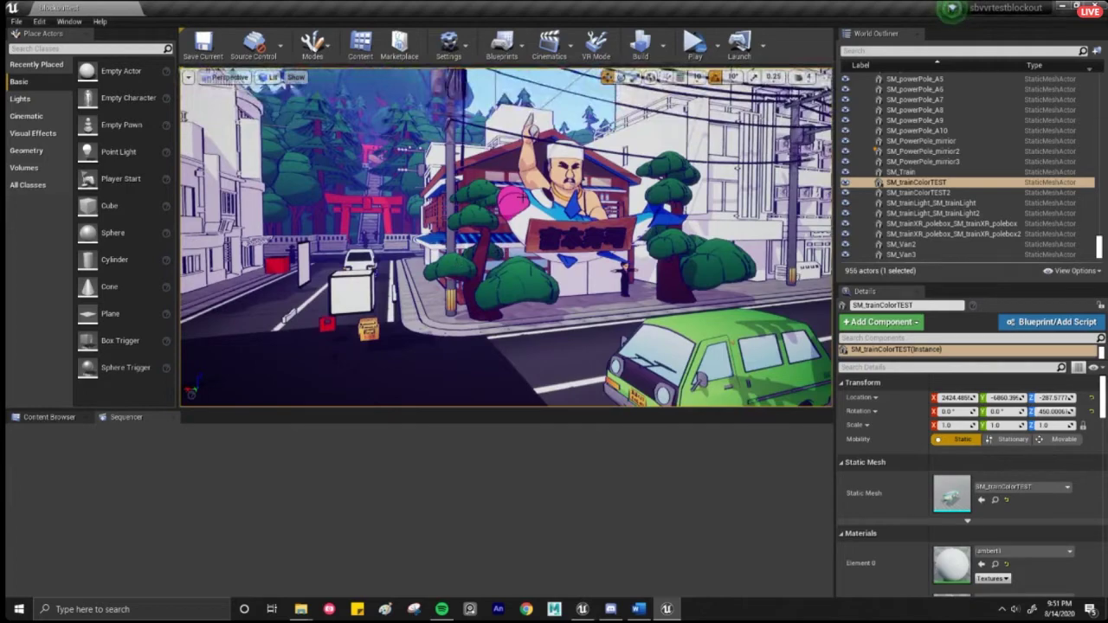
- Examine the blockout restaurant's corner facade, pine trees and sidewalk from several closer angles
mouse_move(524, 202)
right_down()
mouse_move(489, 178)
mouse_move(507, 192)
mouse_move(574, 194)
mouse_move(542, 203)
right_up()
key(s)
key(w)
key(s)
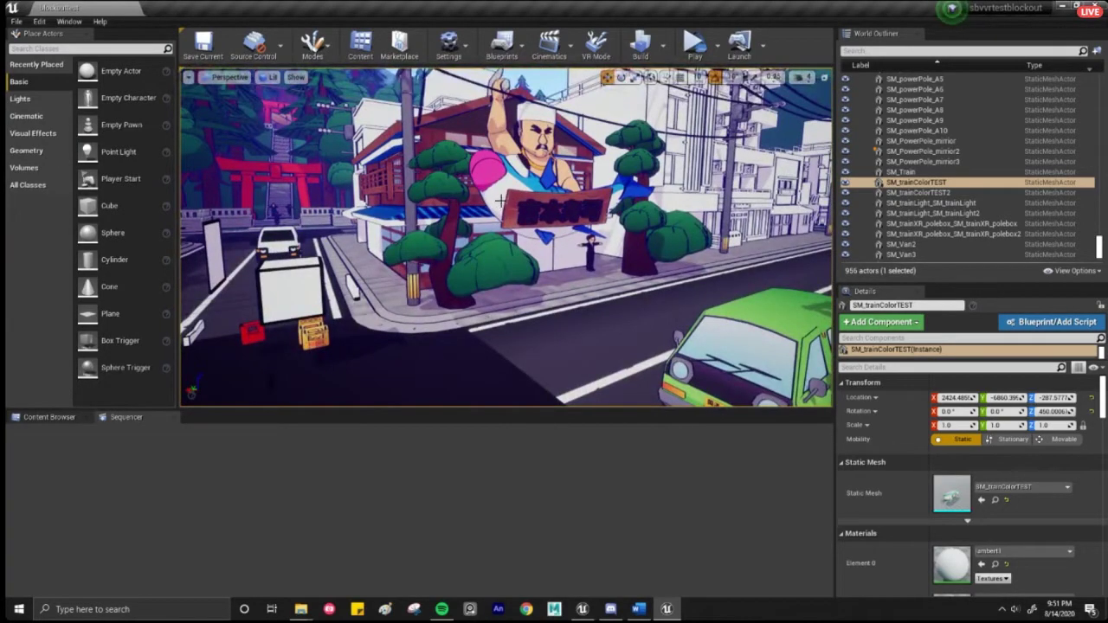
key(w)
right_drag(500, 201, 470, 192)
key(s)
key(w)
key(s)
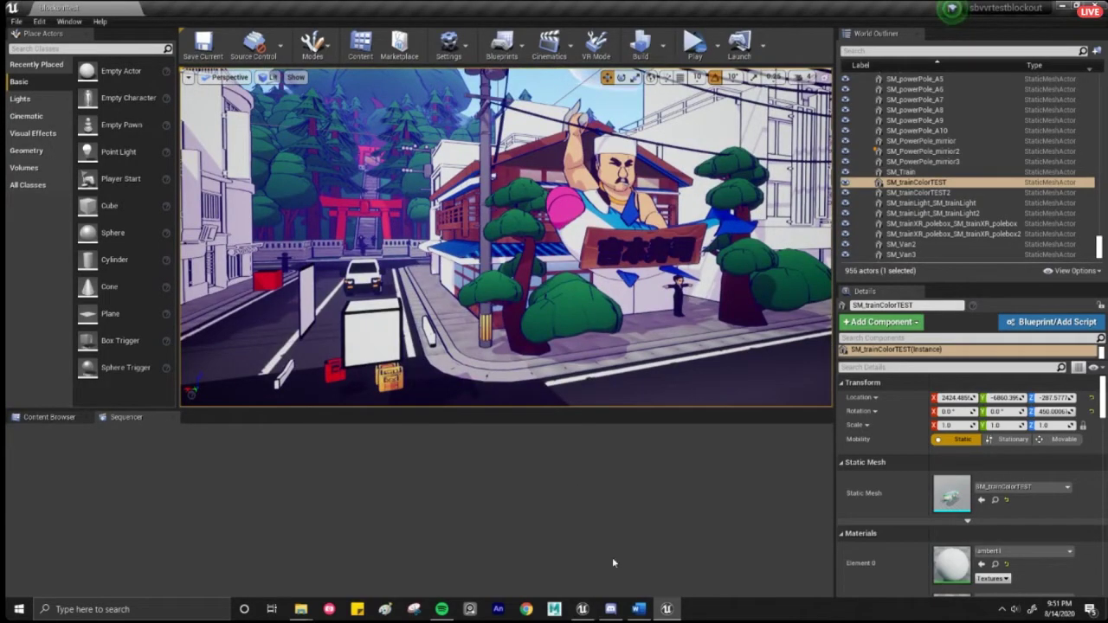
- Switch to the SBVR_MASTER editor to examine the restaurant's exterior corner, and return to the sbvvrtestblockout editor
click(582, 608)
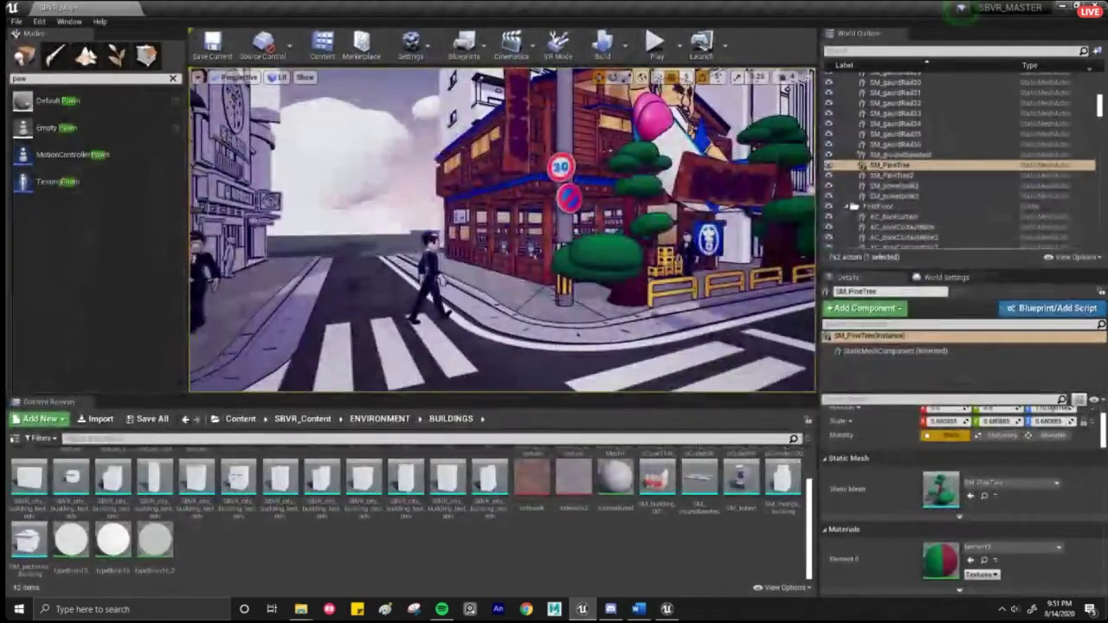
right_drag(579, 335, 608, 281)
key(w)
key(s)
key(w)
key(s)
key(w)
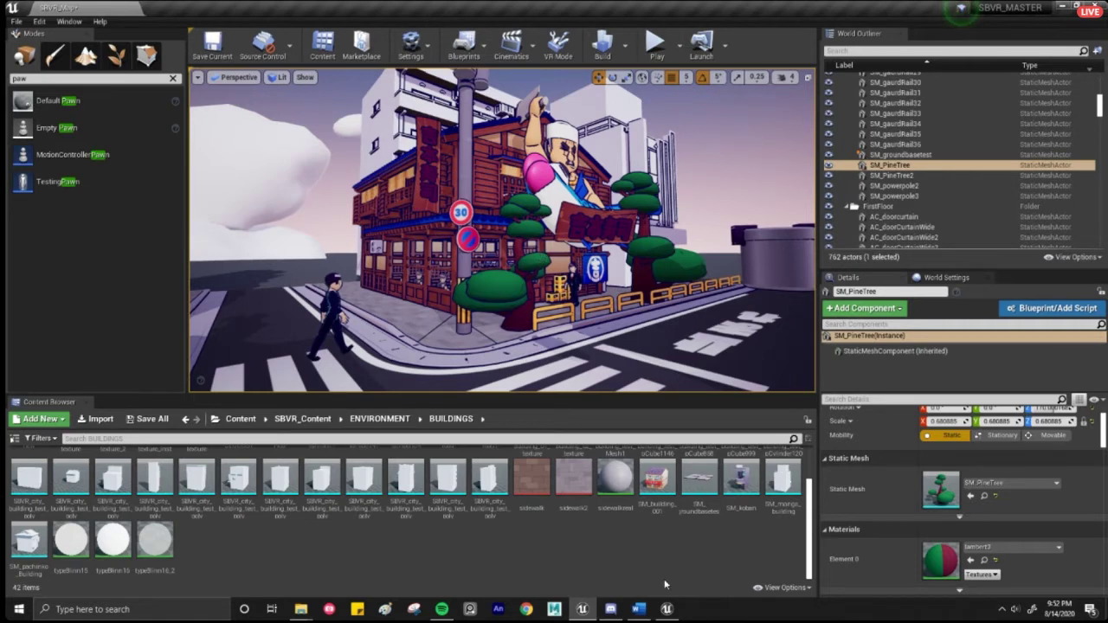
mouse_move(675, 615)
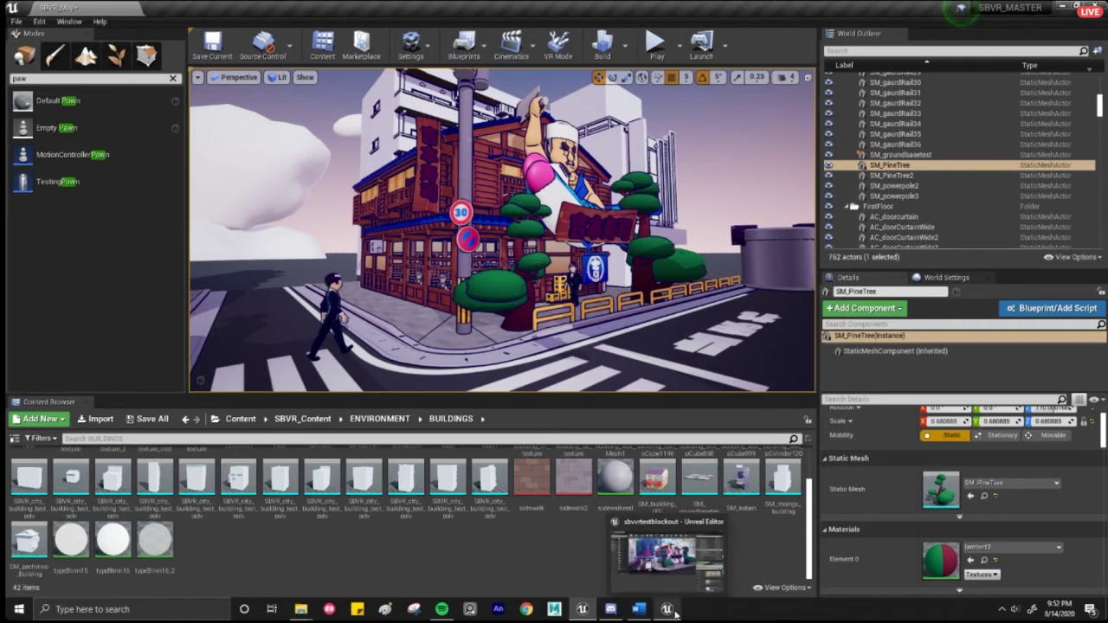
click(674, 612)
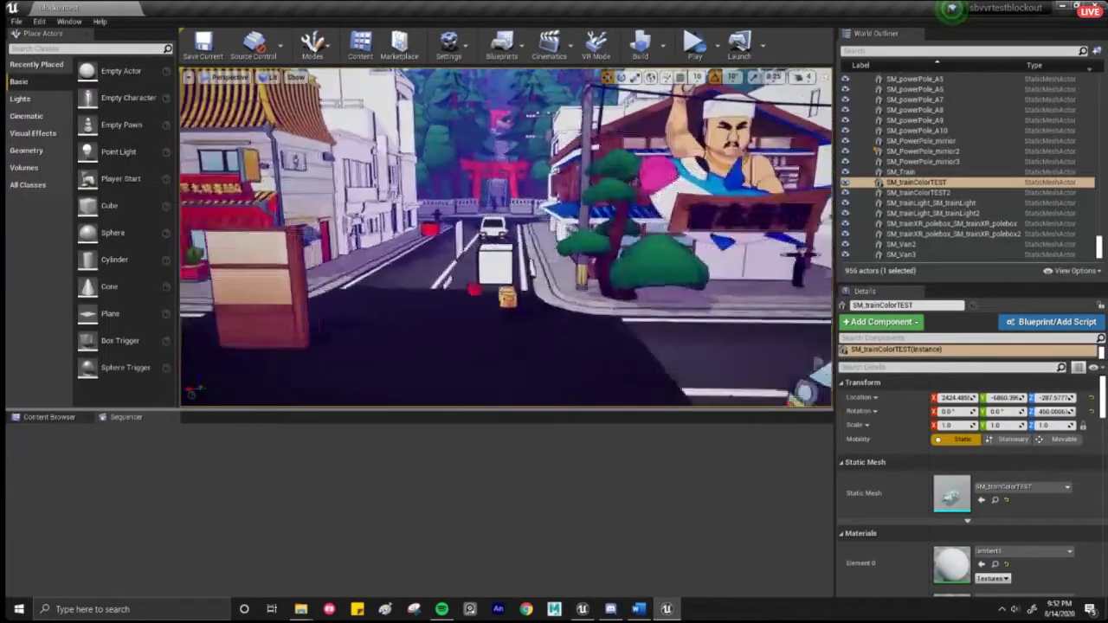
- Examine the restaurant's dining room, booths and sushi counter in the SBVR_MASTER editor, and return to sbvvrtestblockout
click(585, 610)
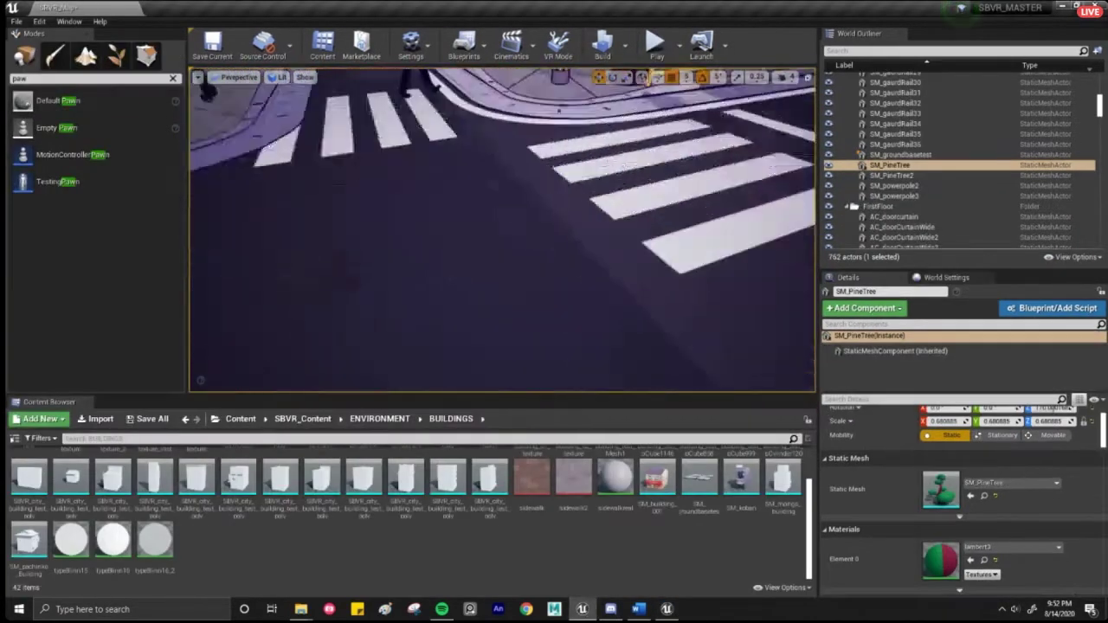
right_drag(502, 230, 451, 169)
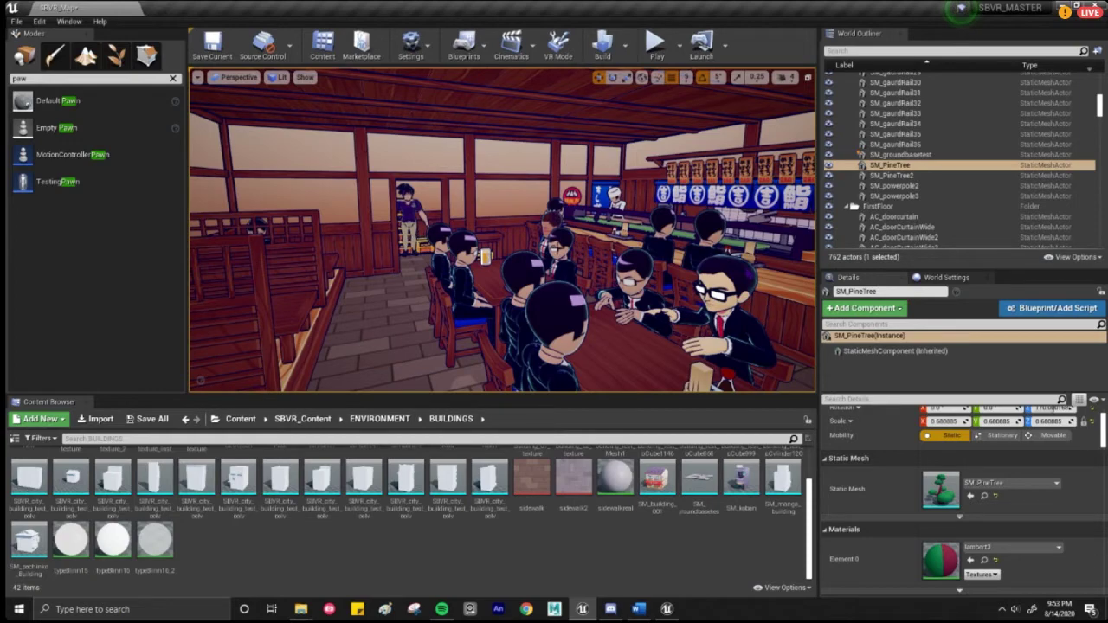
right_drag(503, 230, 286, 234)
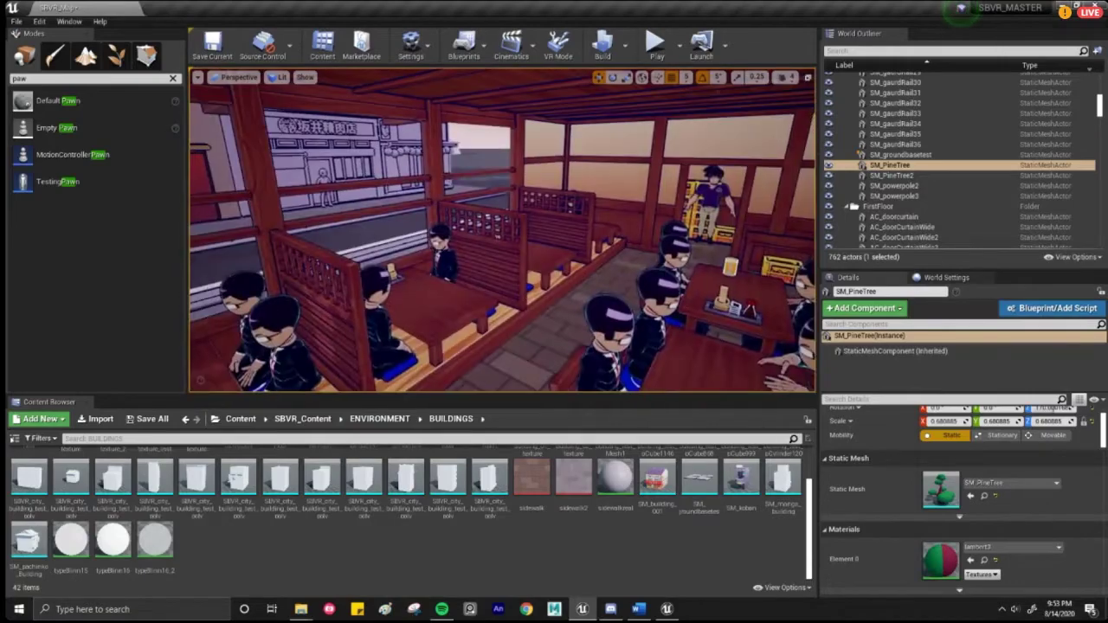
key(w)
right_drag(503, 229, 692, 230)
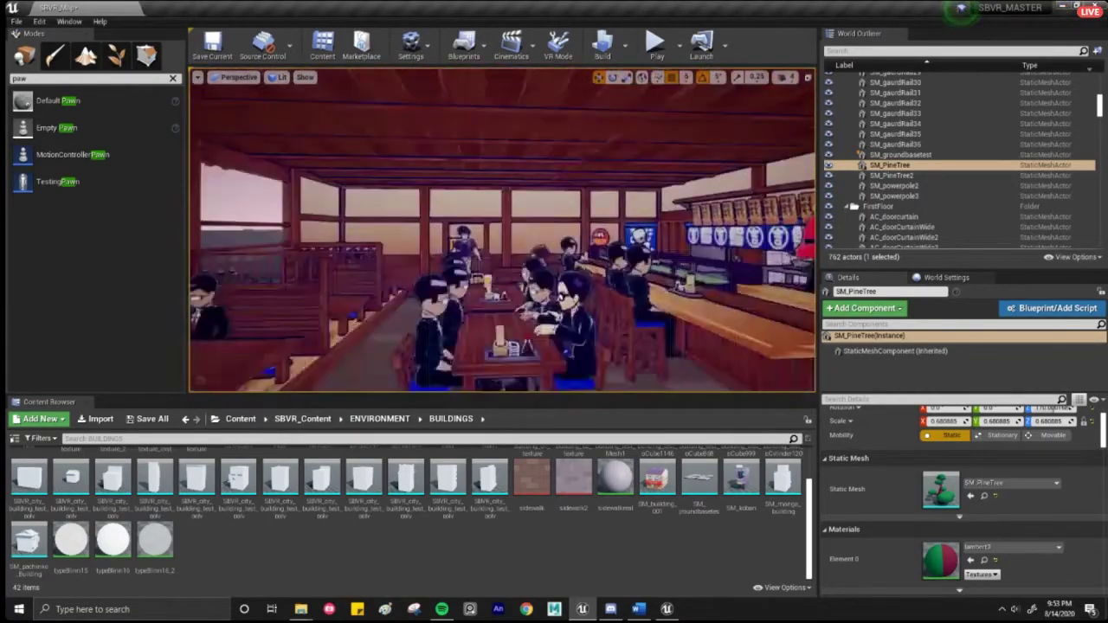
key(w)
right_drag(502, 229, 450, 232)
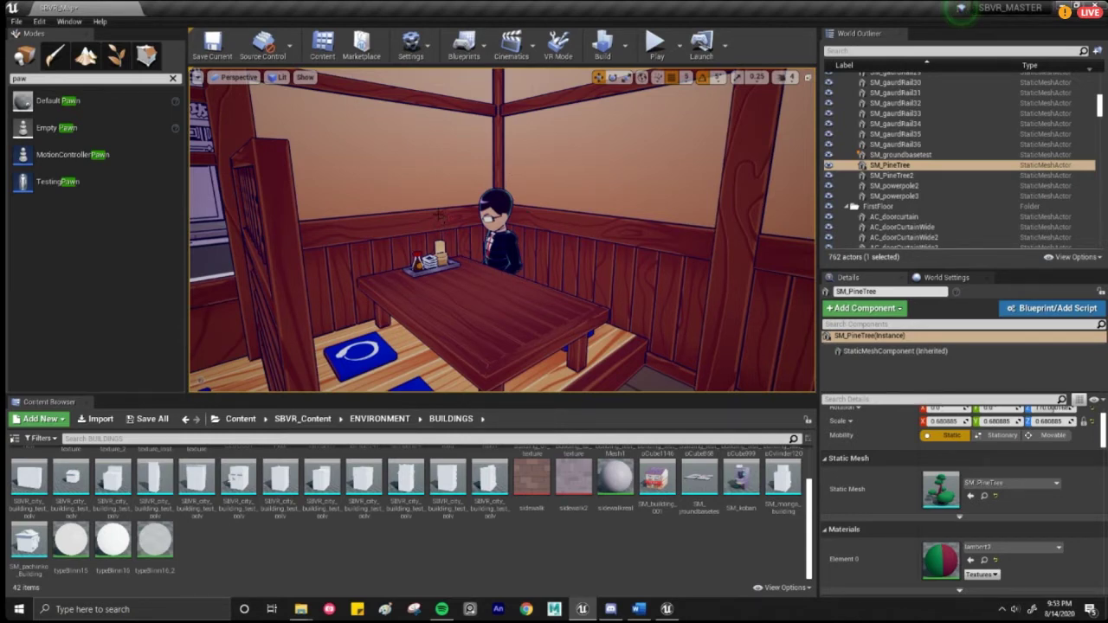
mouse_move(439, 217)
right_down()
mouse_move(355, 218)
mouse_move(438, 214)
right_up()
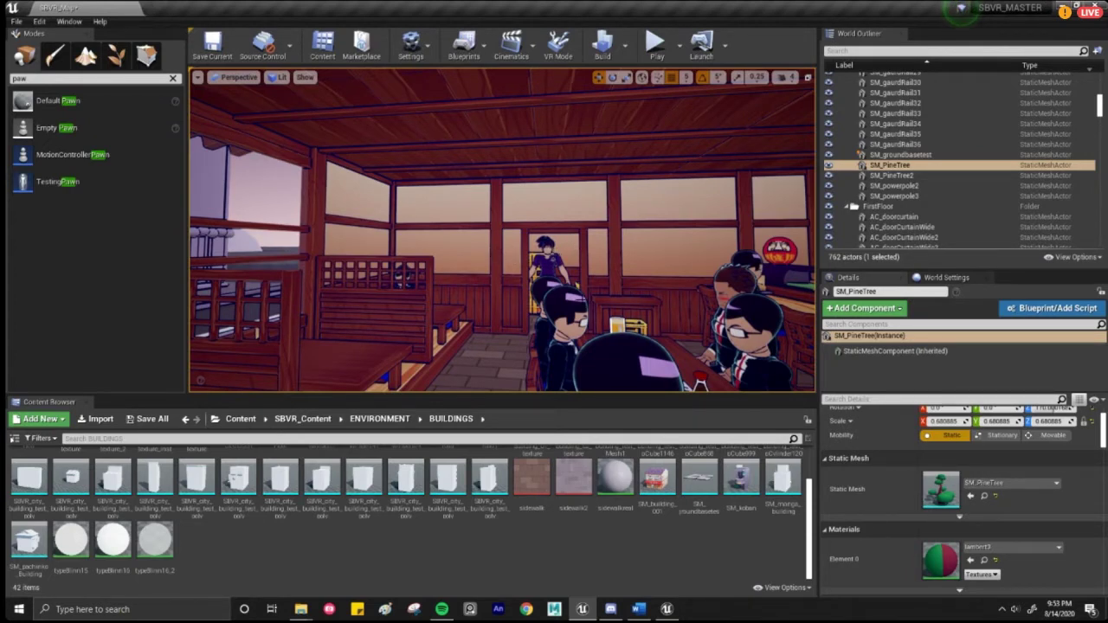
right_drag(440, 210, 440, 210)
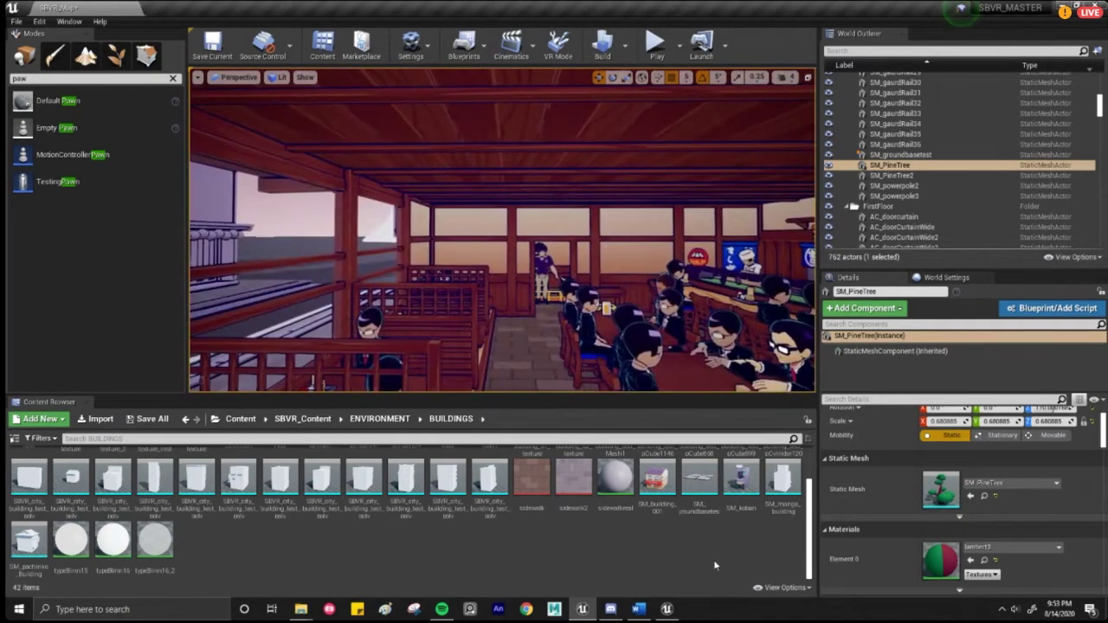
click(667, 611)
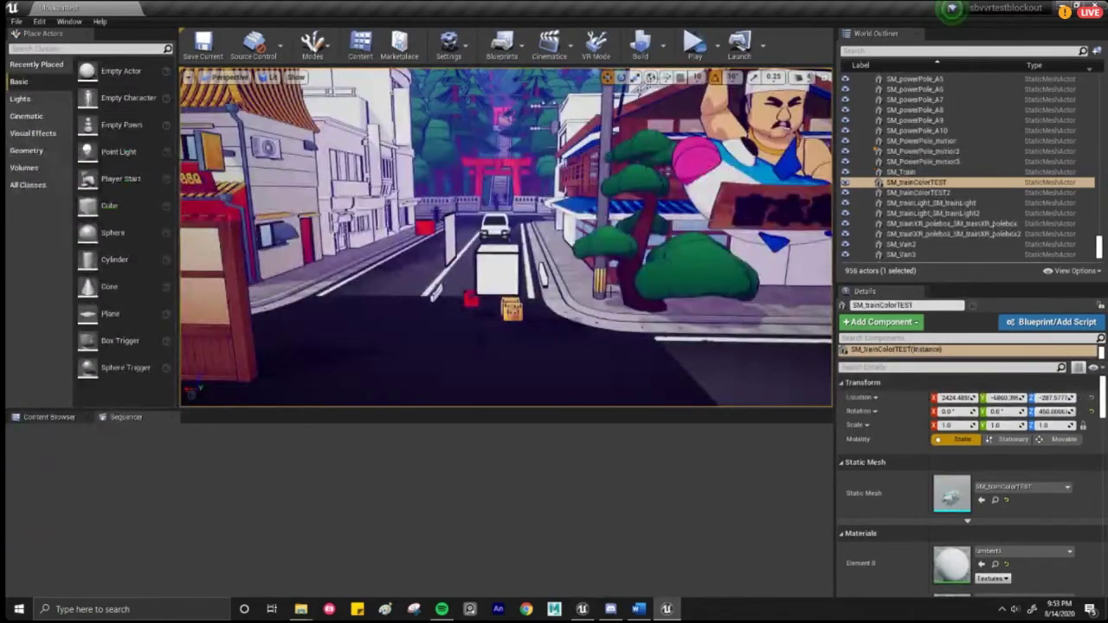
- Examine the blockout street through the torii gate to the sacred shrine tree, and the restaurant corner with its chef sign
key(w)
right_drag(506, 237, 507, 238)
key(w)
right_drag(440, 211, 440, 210)
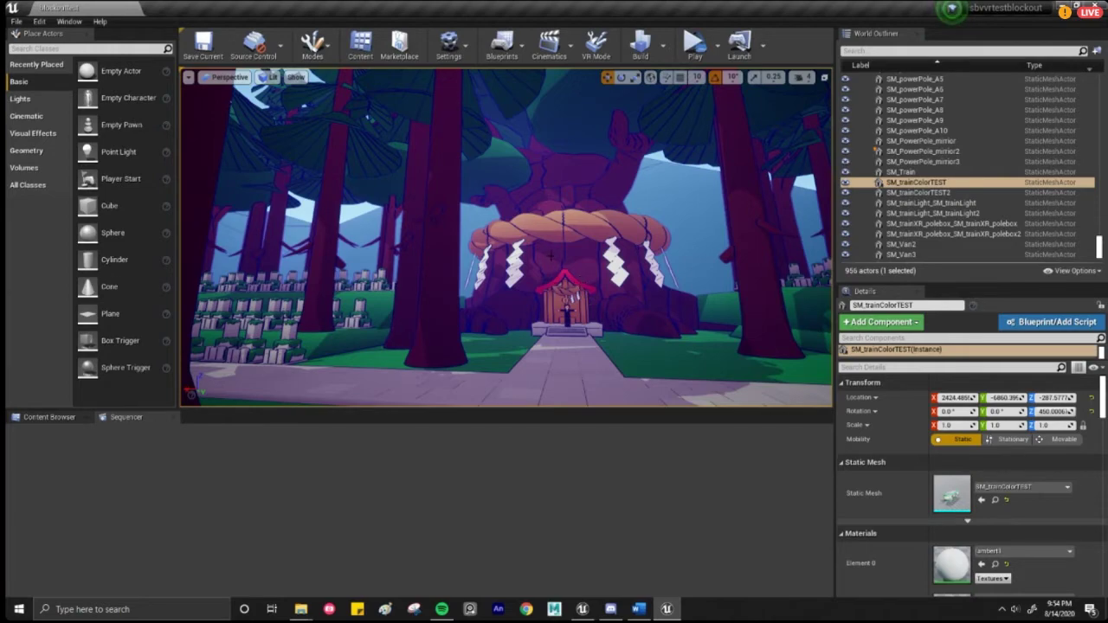
right_drag(507, 238, 534, 224)
key(w)
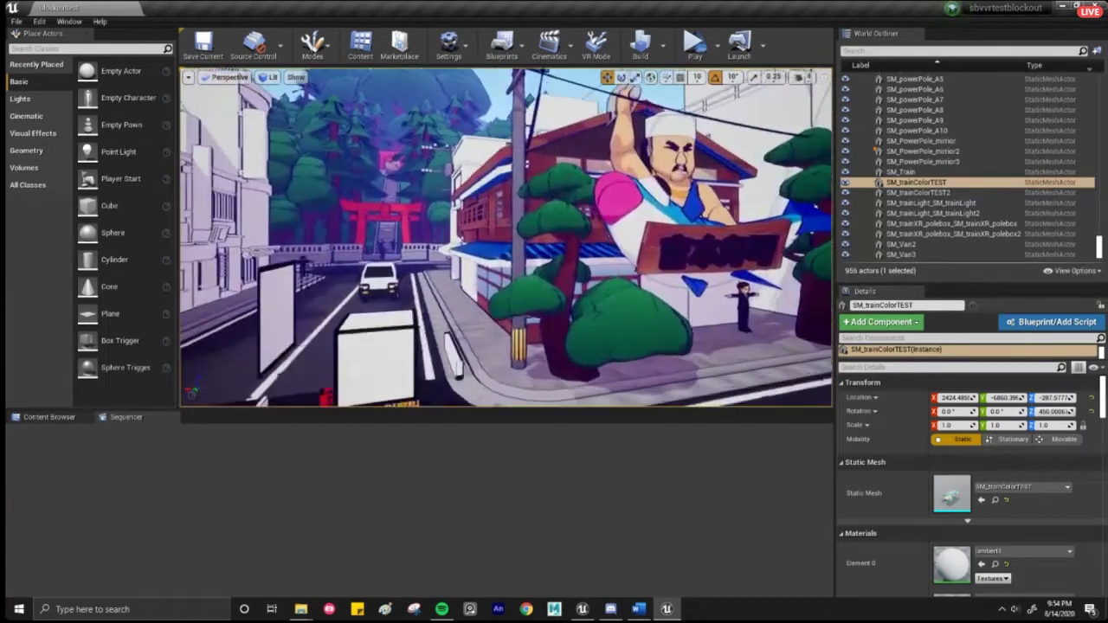
right_drag(660, 221, 661, 221)
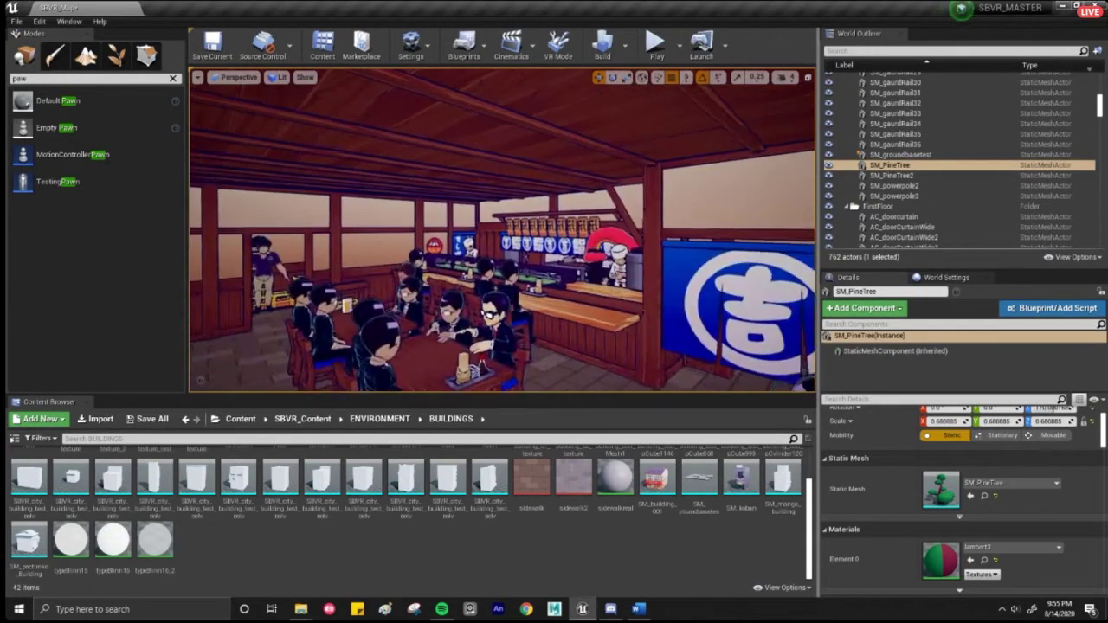
- Examine the seated customers, the sushi counter and the Kirin crates around the dining room in the SBVR_MASTER editor
key(w)
right_drag(502, 230, 597, 251)
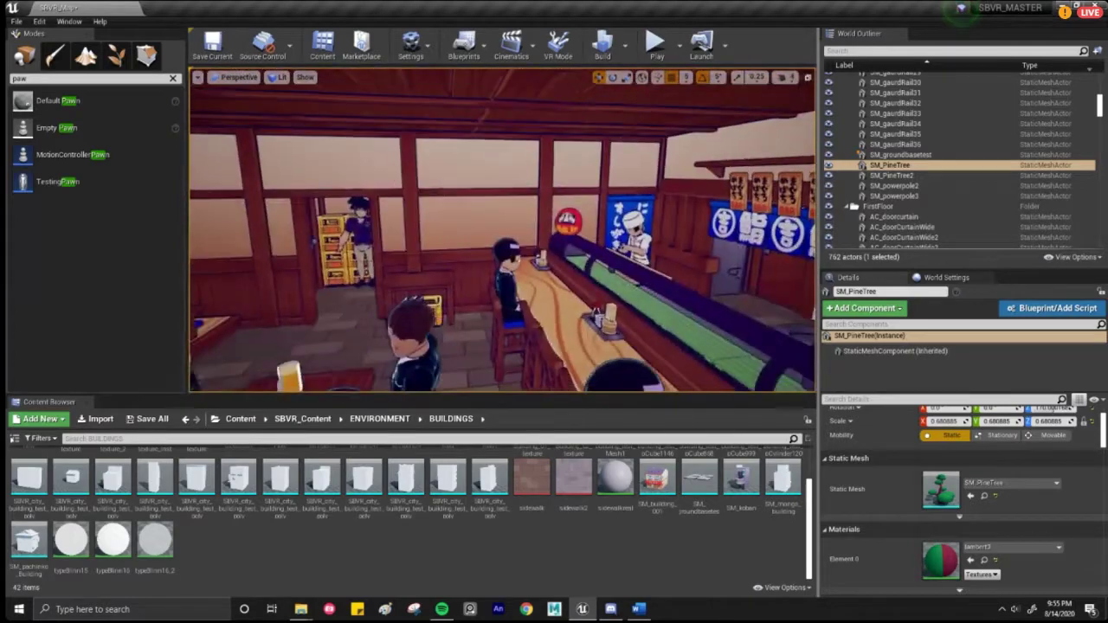
right_drag(502, 231, 506, 256)
key(w)
key(s)
key(w)
key(w)
key(s)
key(w)
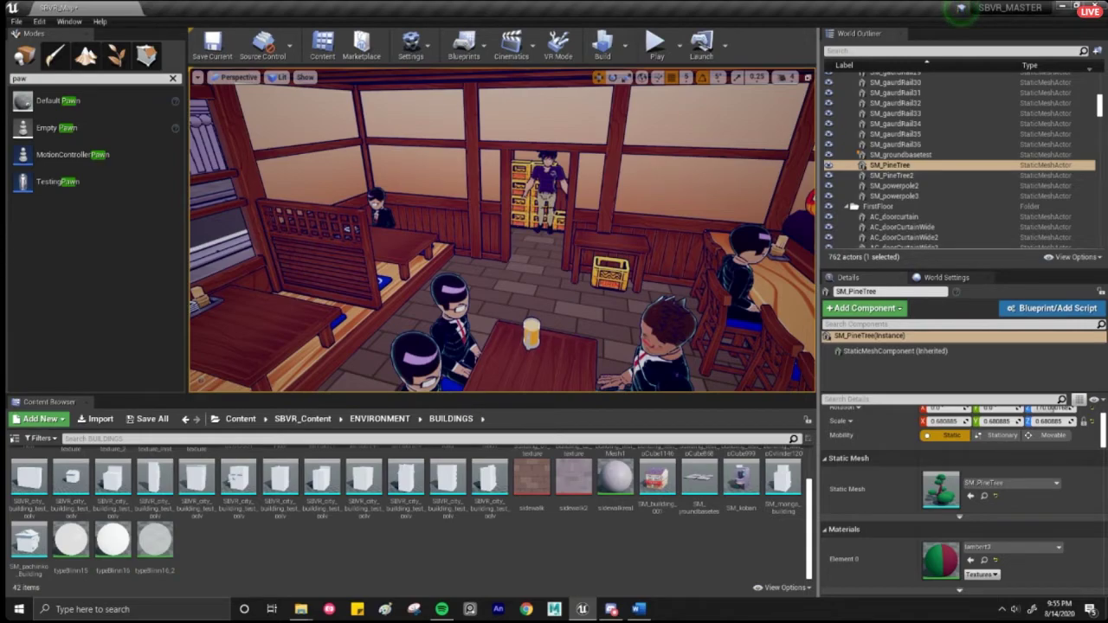
- Examine the restaurant's exterior corner from the crosswalk, the occupied dining tables, and the street entrance under the wooden sign
right_drag(503, 230, 780, 238)
key(w)
key(s)
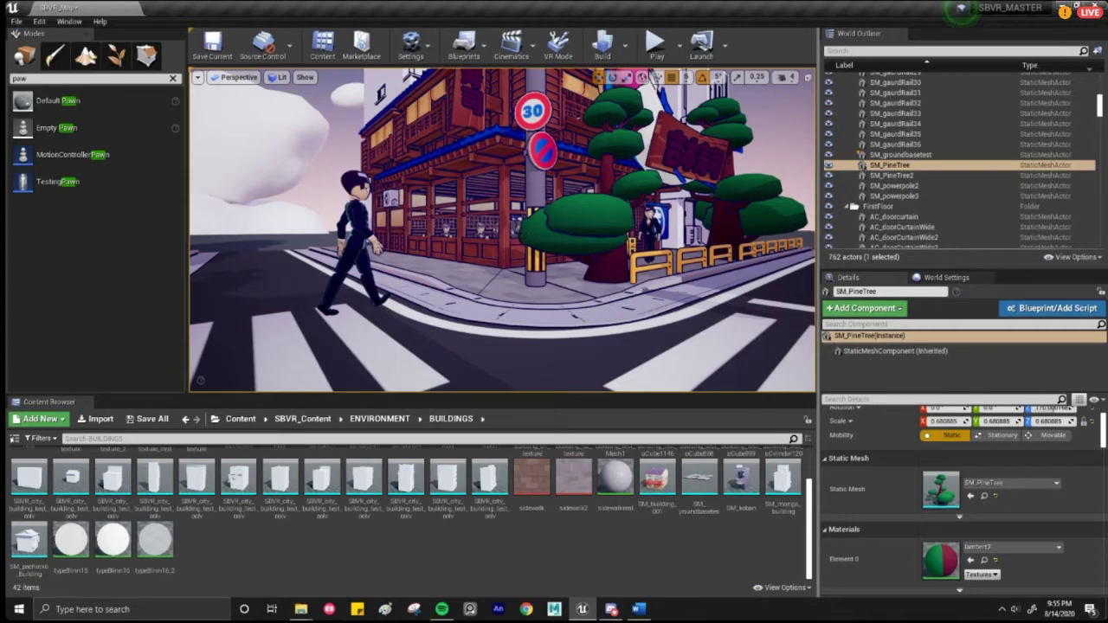
key(w)
right_drag(502, 231, 481, 177)
key(w)
key(s)
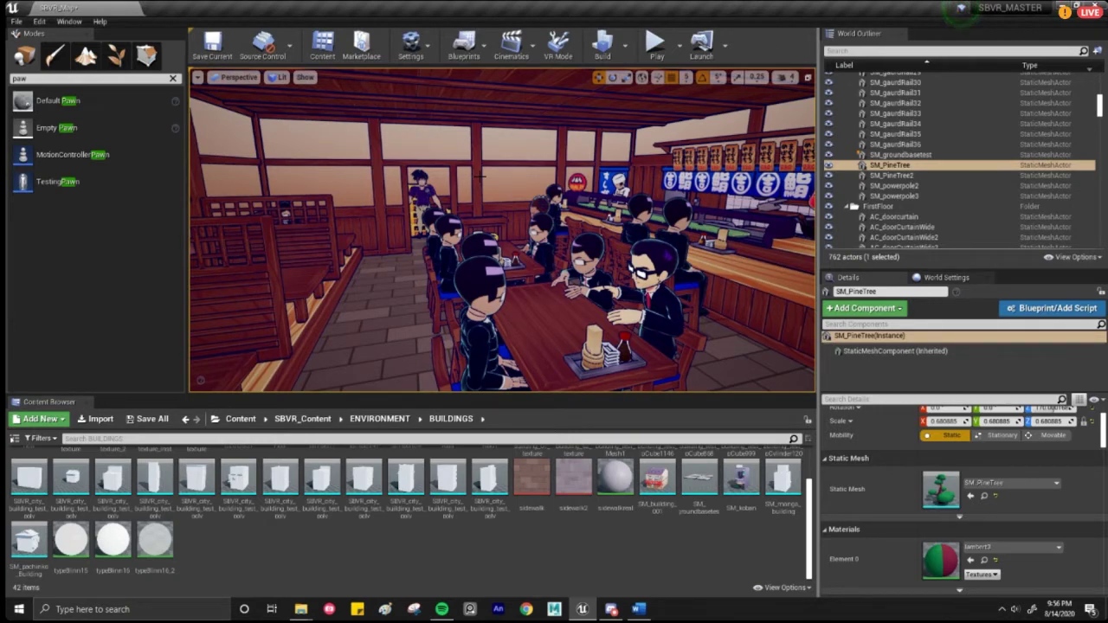
key(w)
right_drag(502, 230, 753, 242)
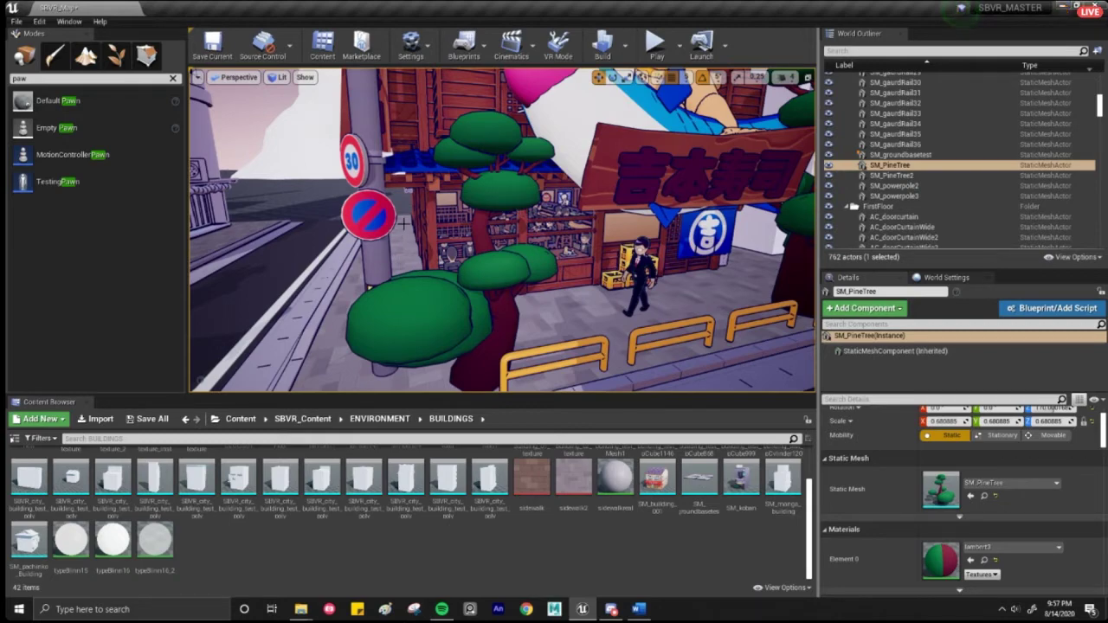
- Inspect the dark manga panel set away from the restaurant and play the level in VR Preview mode
right_drag(502, 229, 615, 256)
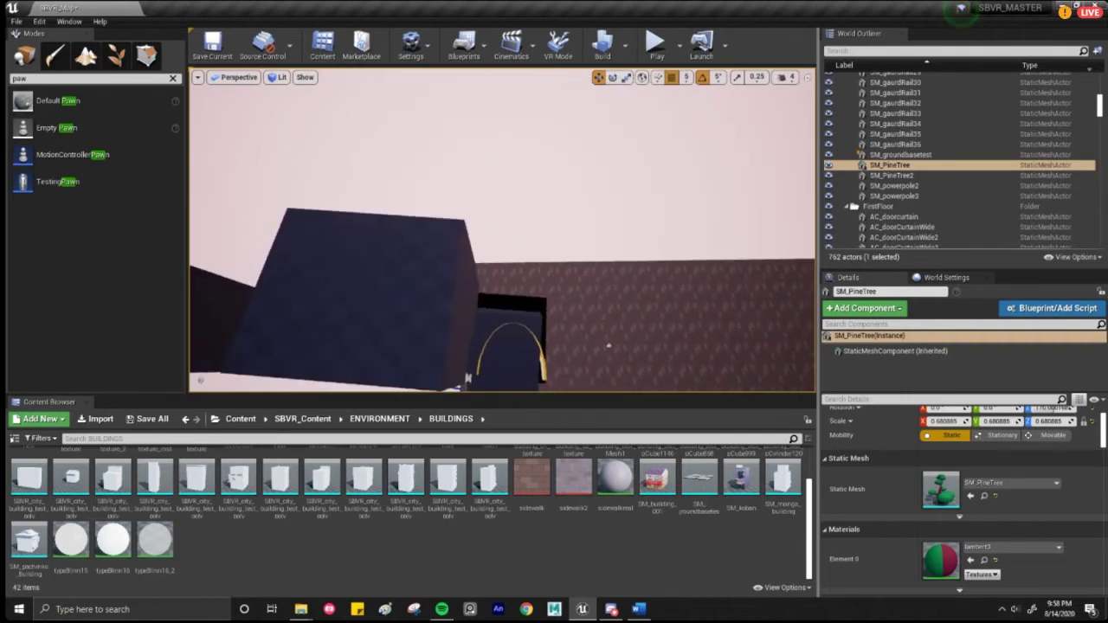
right_drag(502, 230, 666, 272)
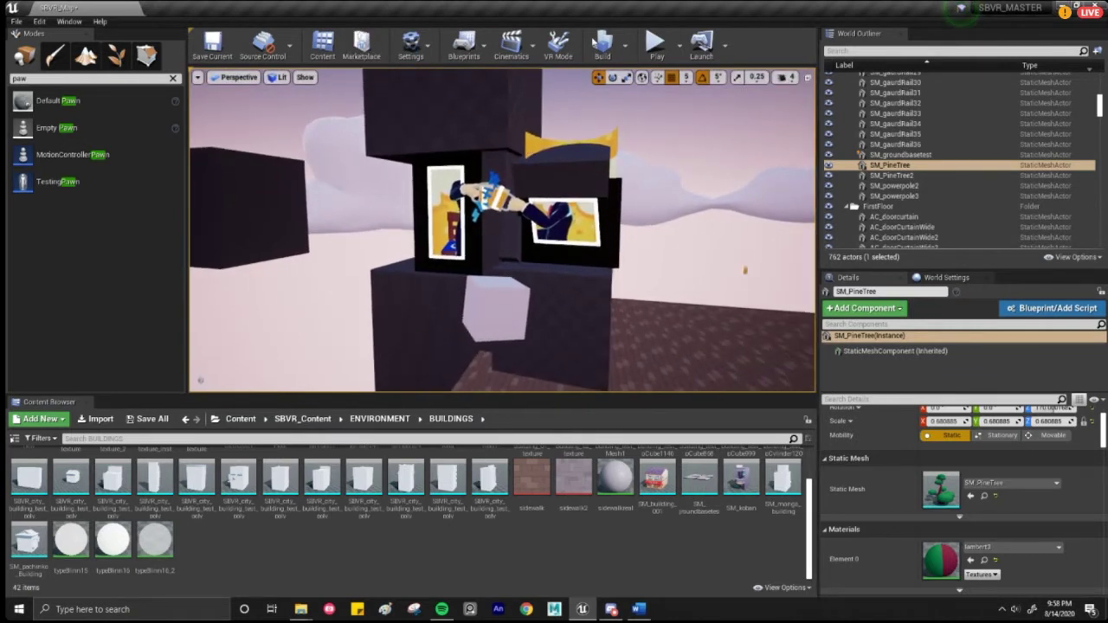
click(678, 57)
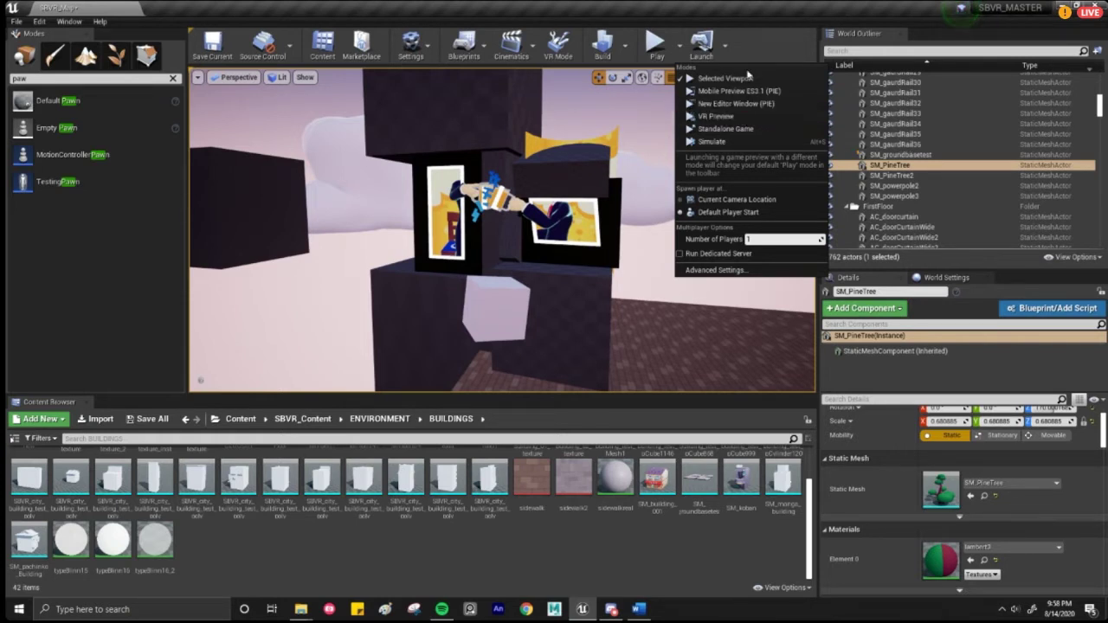
click(746, 118)
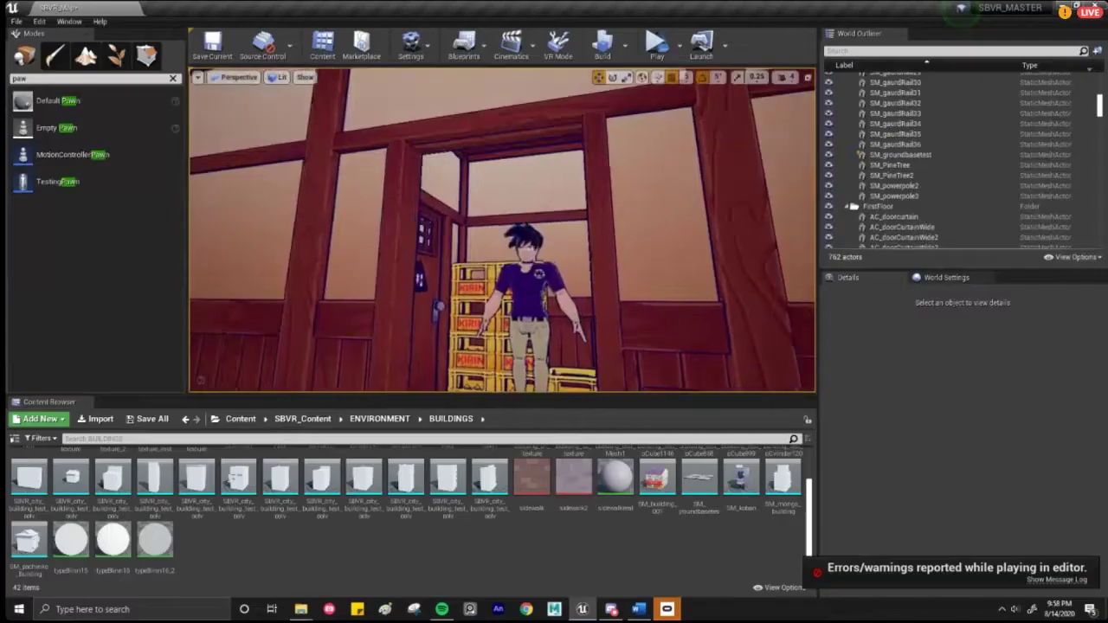
- Select the VRPawn actor in the restaurant and set its Auto Possess Player to Player 0
right_drag(502, 230, 528, 285)
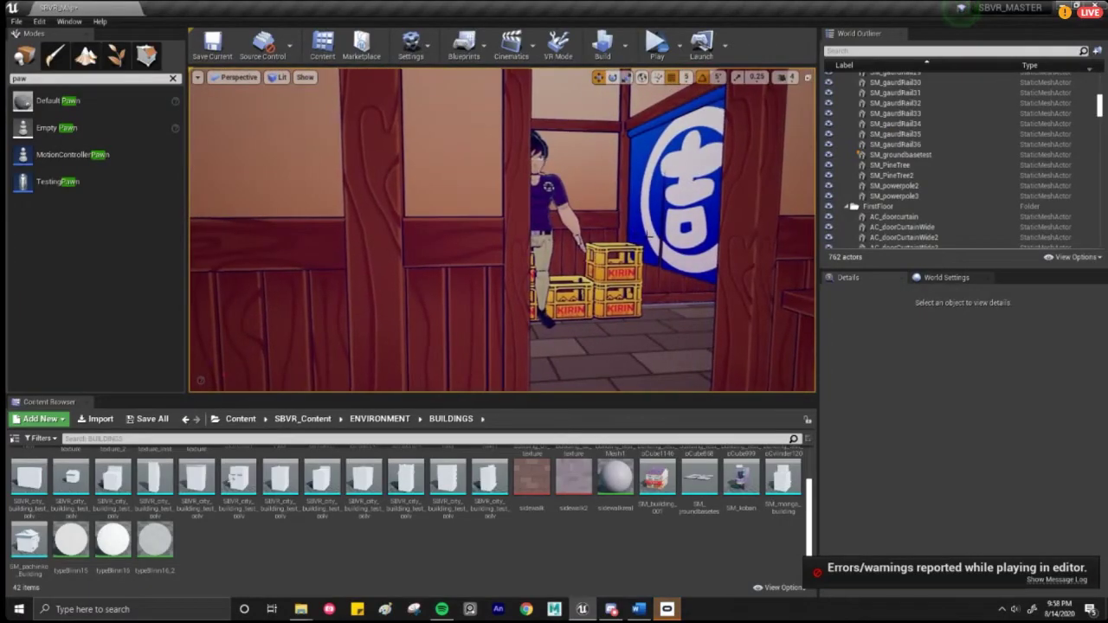
key(g)
click(569, 101)
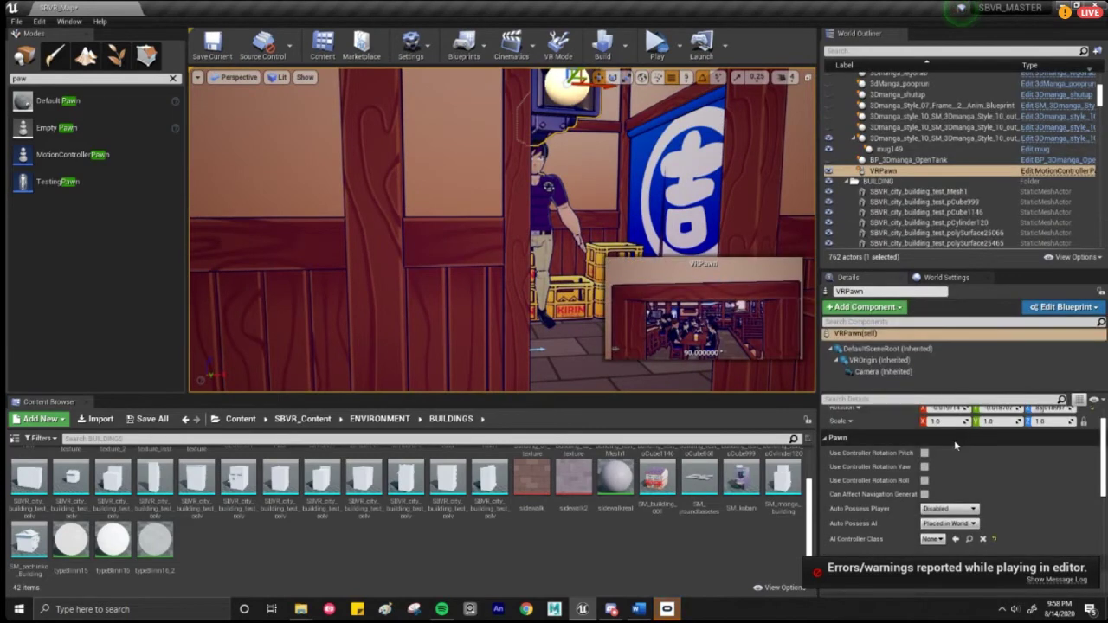
click(965, 510)
click(950, 530)
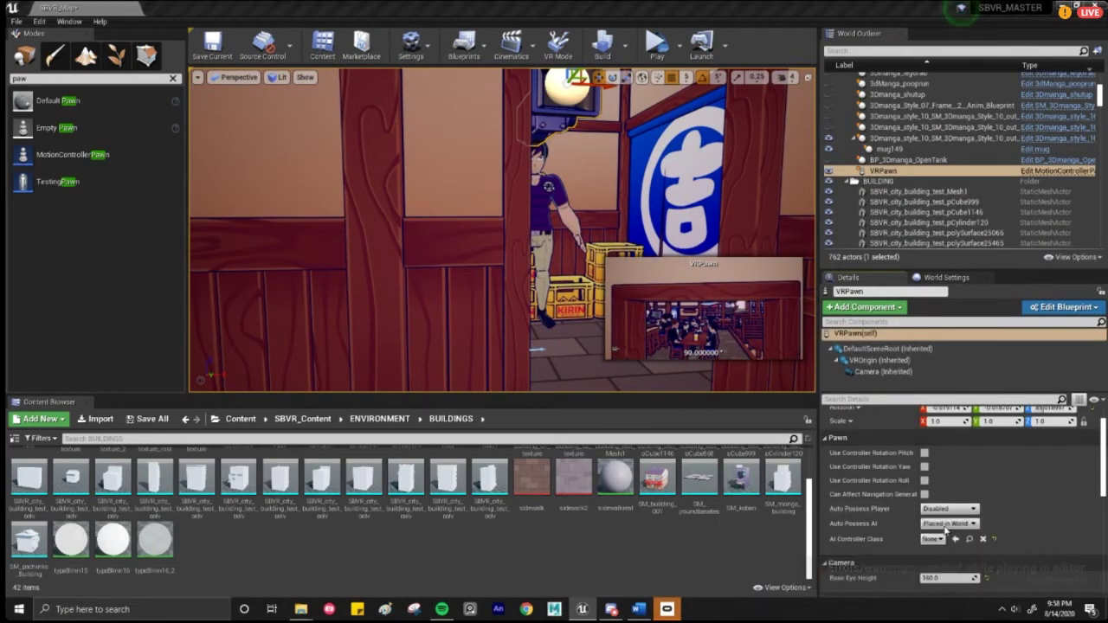
- Select the SM_groundbasetest ground outside the restaurant, play the level in VR, then stop the preview and close the message log
right_drag(520, 251, 389, 264)
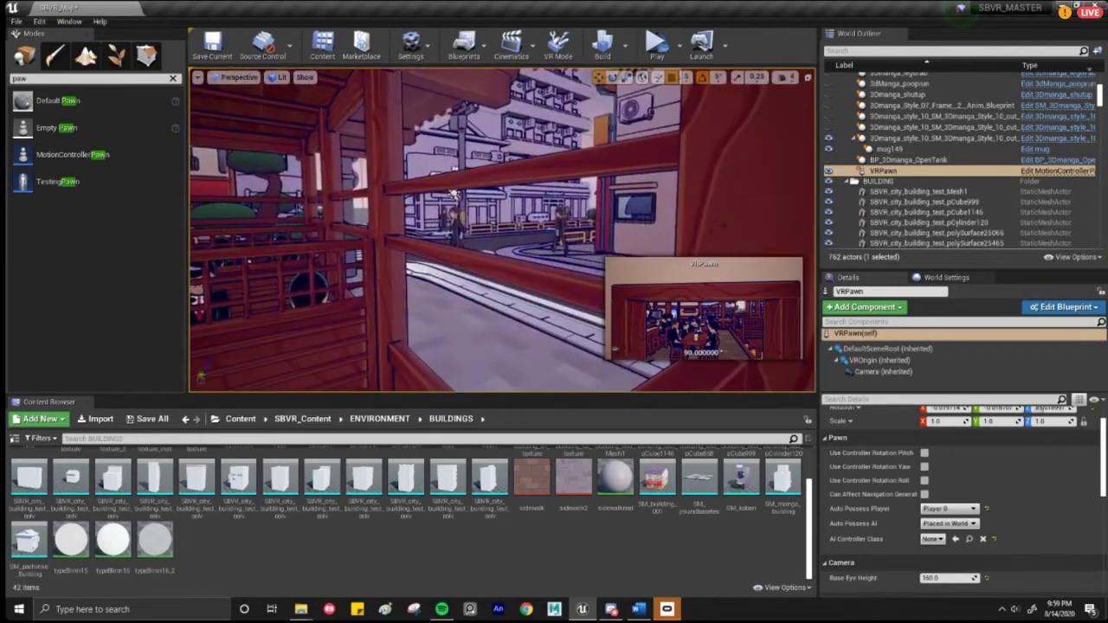
right_drag(494, 232, 562, 277)
click(515, 338)
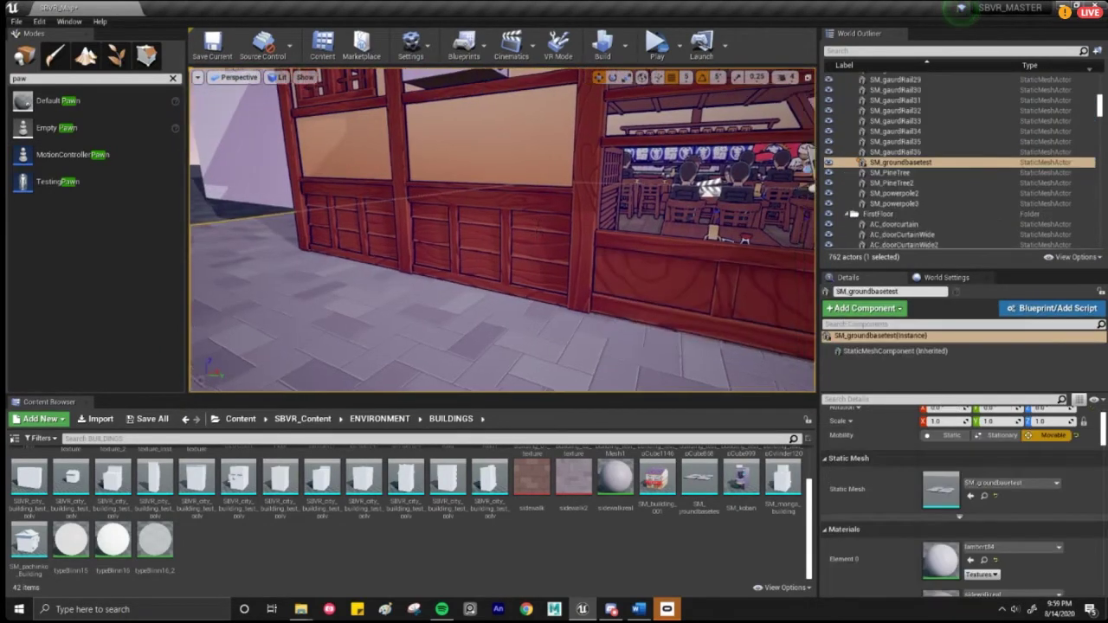
right_drag(514, 338, 589, 333)
click(660, 43)
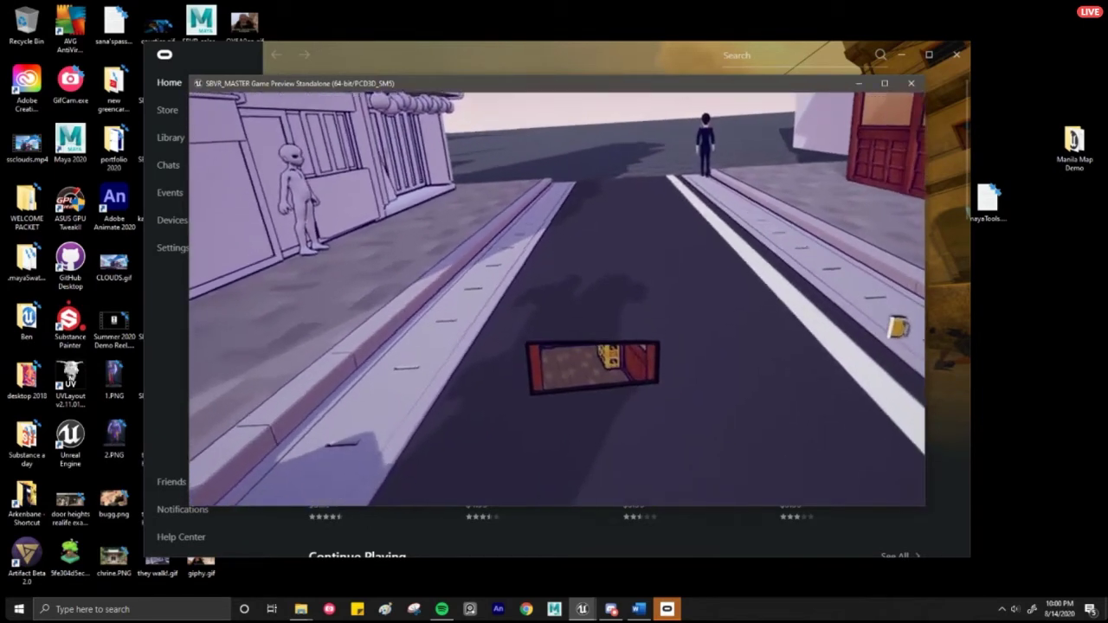
key(Escape)
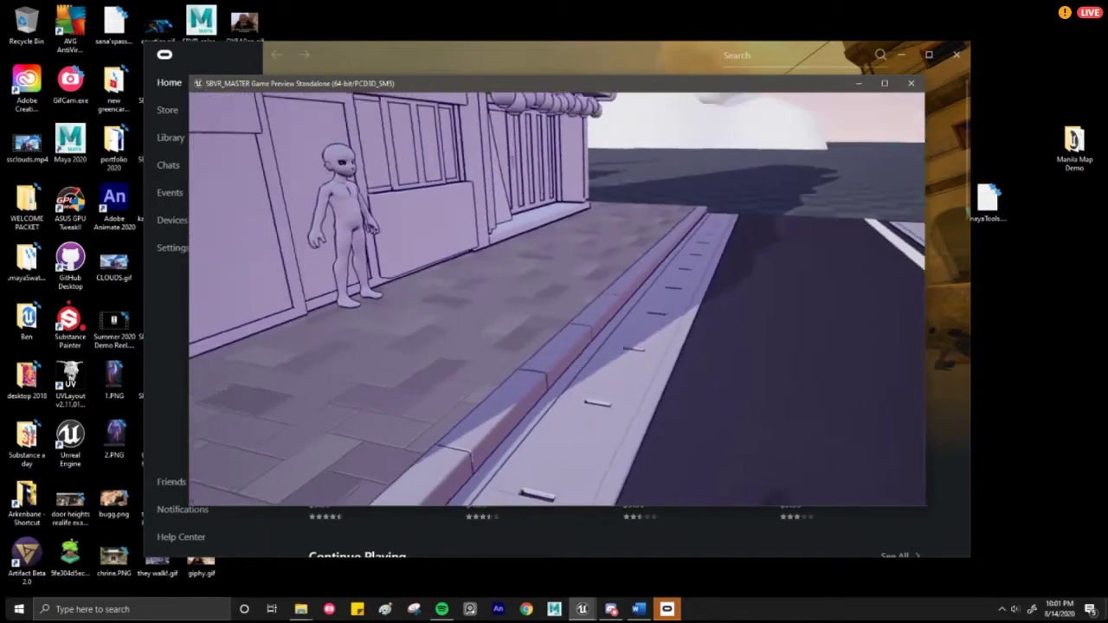
key(Escape)
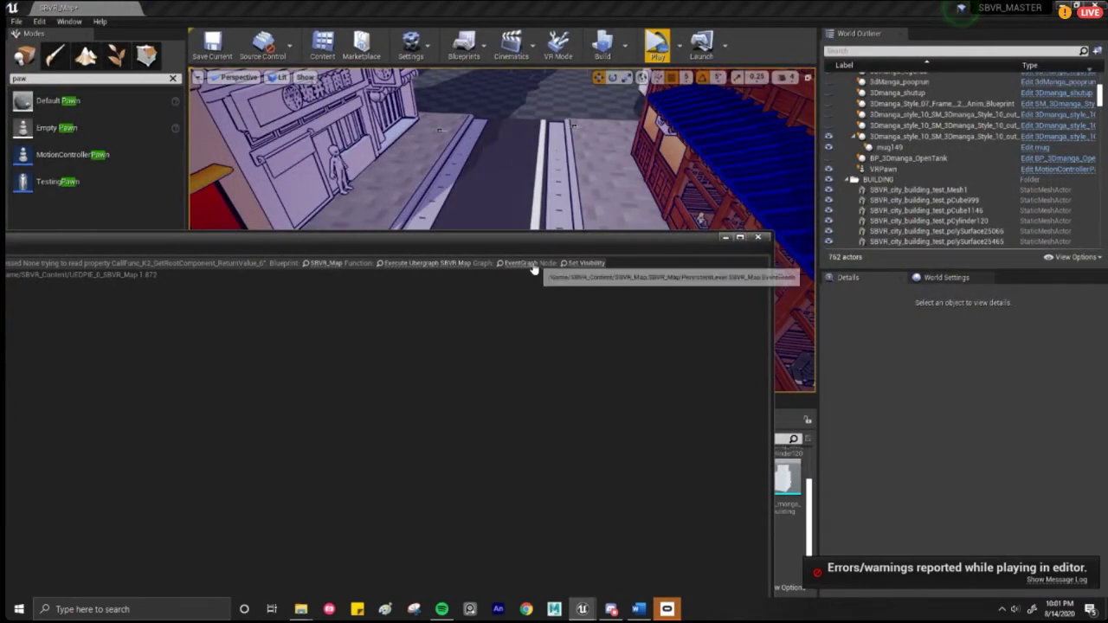
click(758, 236)
- Lower the BP_hallPortal actor toward the brick floor near the manga panel set and shift it along its green axis
mouse_move(494, 245)
right_down()
mouse_move(606, 260)
mouse_move(563, 191)
mouse_move(520, 173)
mouse_move(475, 252)
right_up()
click(480, 178)
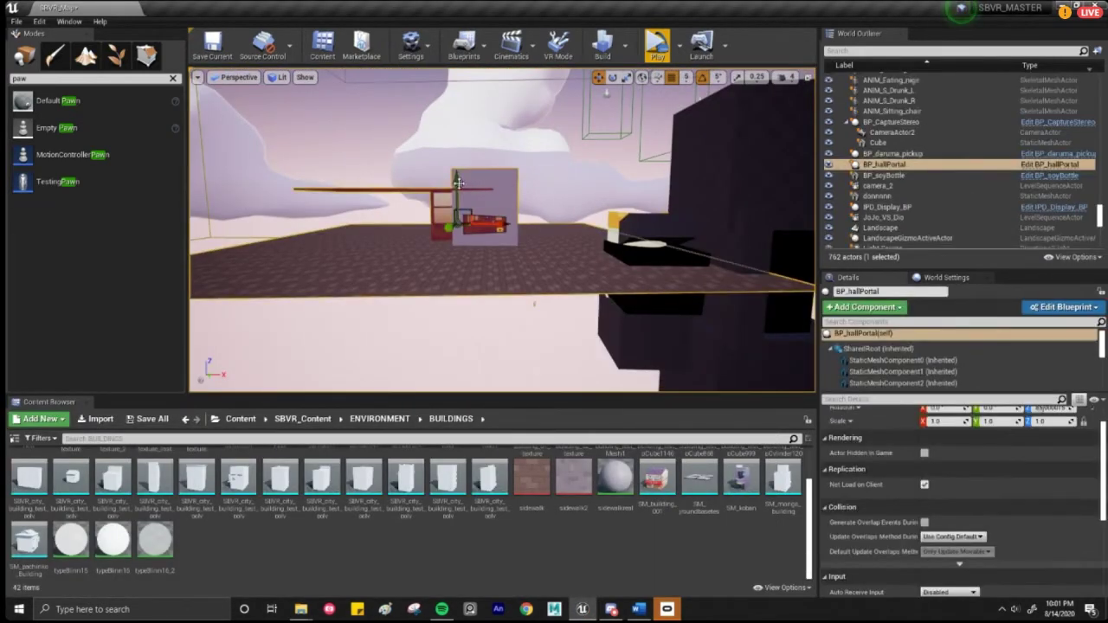
drag(459, 183, 461, 225)
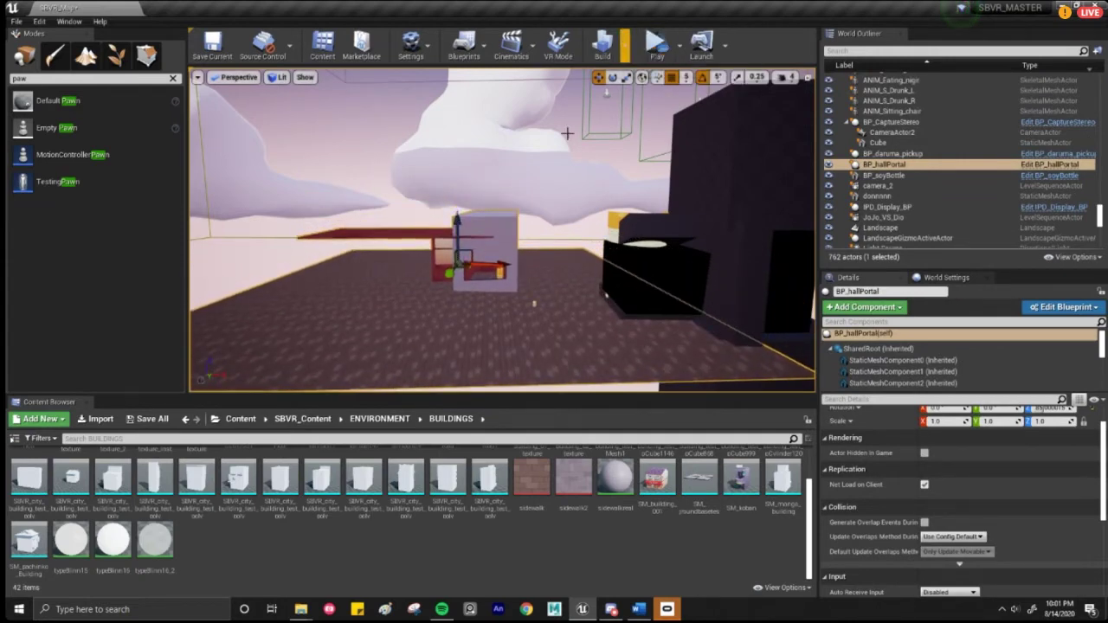
right_drag(568, 134, 645, 143)
right_drag(428, 175, 485, 178)
drag(382, 303, 469, 312)
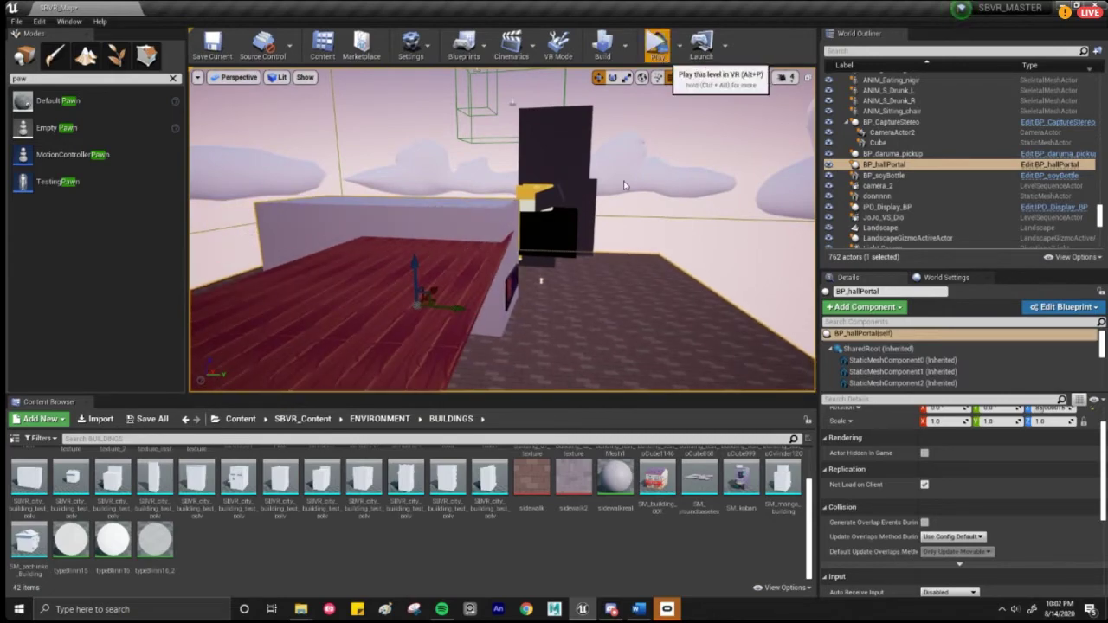
- Play the level in VR again to demonstrate the restaurant scene, then stop the preview and close the message log
click(665, 45)
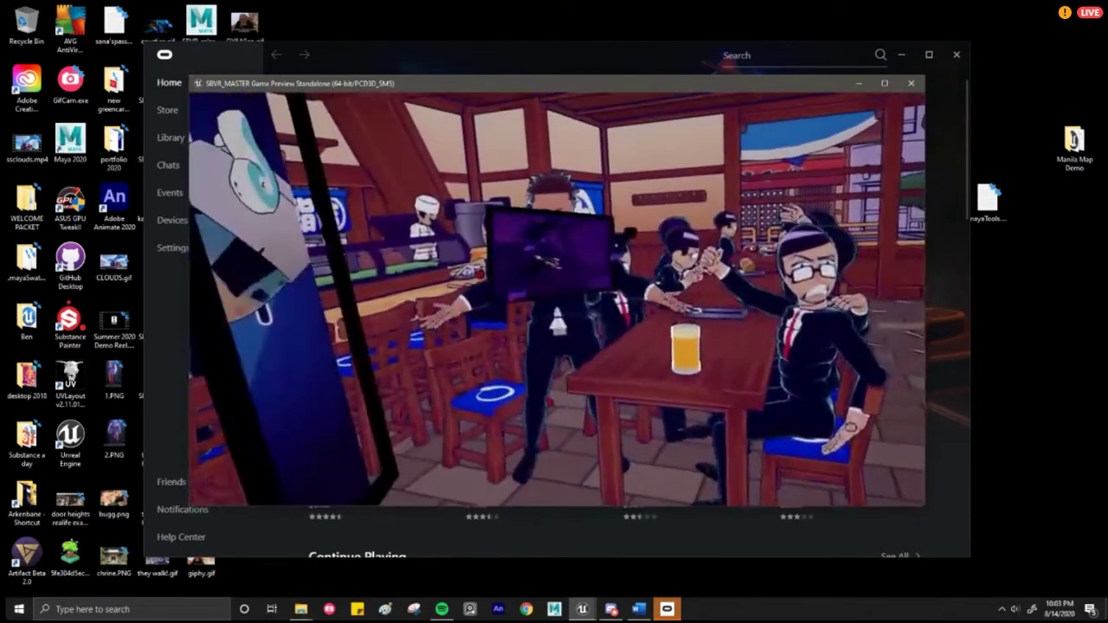
key(Escape)
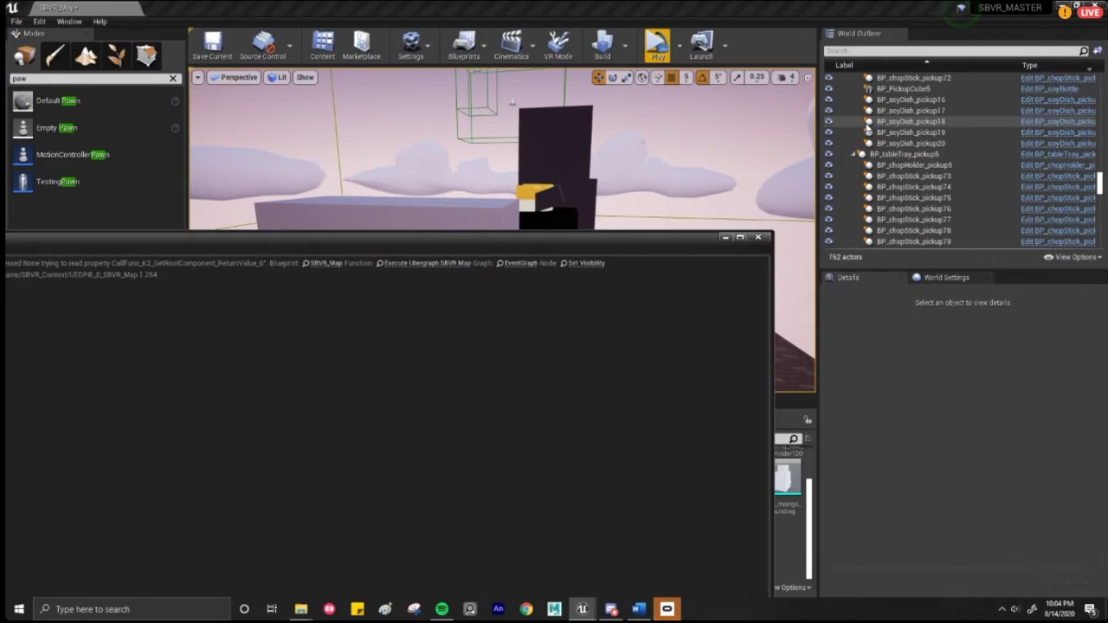
click(759, 238)
- Select the JoJo_VS_Dio level sequence actor at the dining table and open its level sequence for editing
right_drag(542, 279, 433, 217)
right_drag(502, 229, 780, 242)
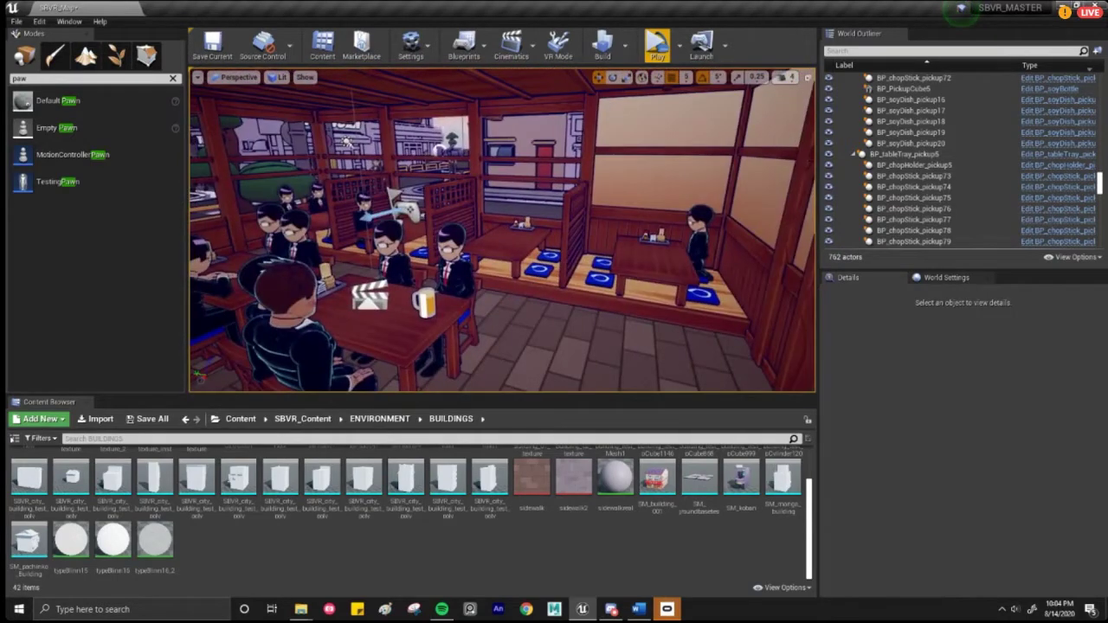
click(371, 299)
click(928, 456)
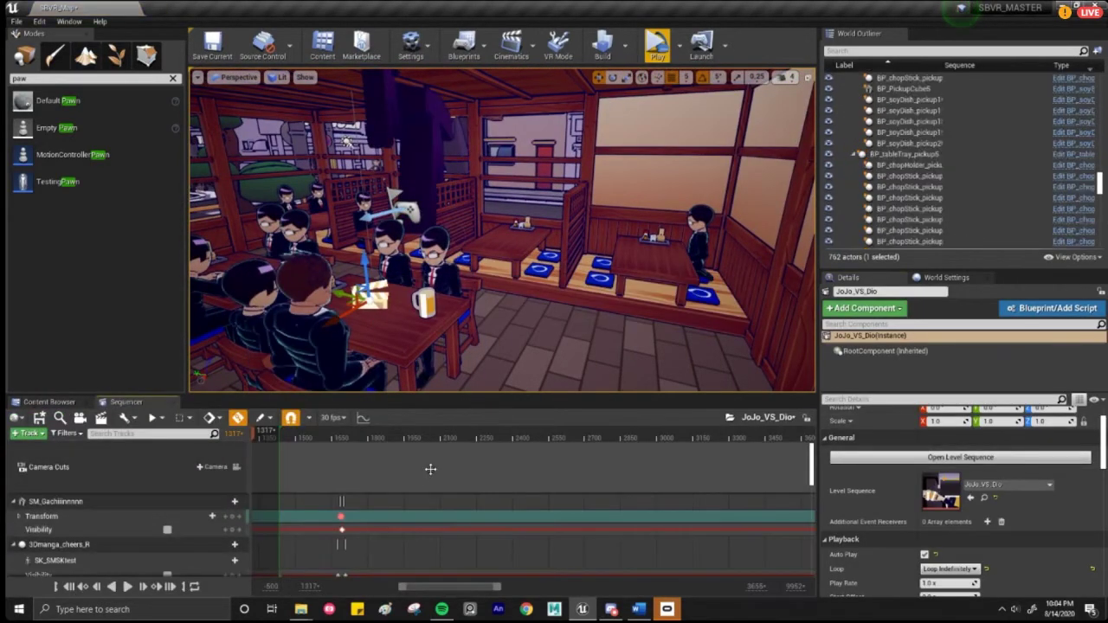
- Scrub the JoJo_VS_Dio sequence to frame 1674, beside the 3Dmanga_cheers_R visibility keyframes
scroll(431, 470, down, 2)
scroll(432, 472, up, 1)
drag(492, 590, 428, 594)
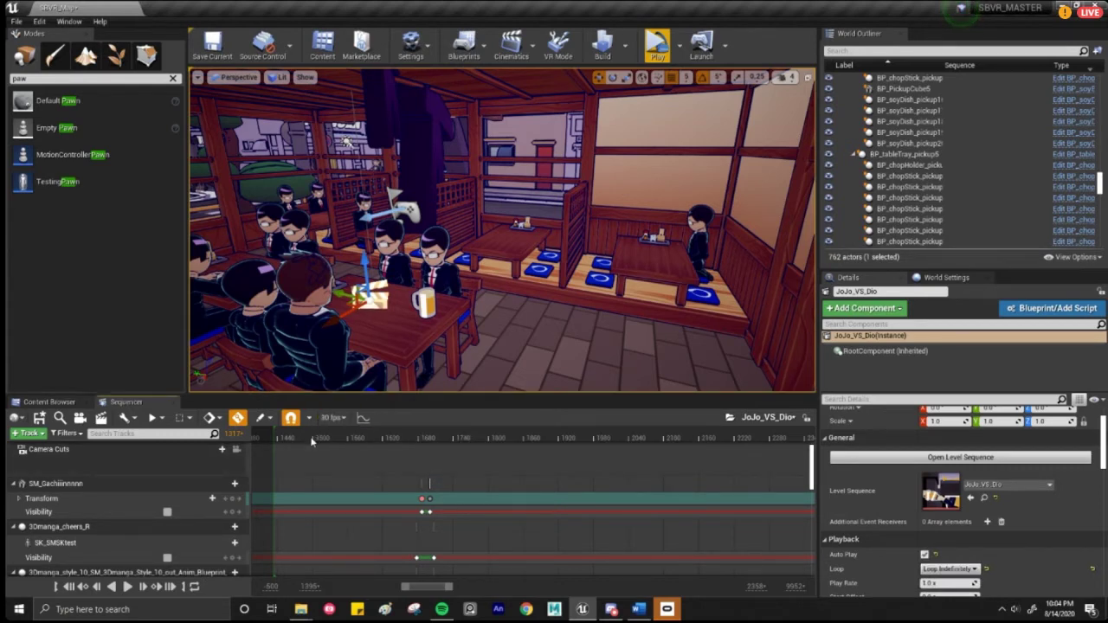
drag(303, 442, 416, 462)
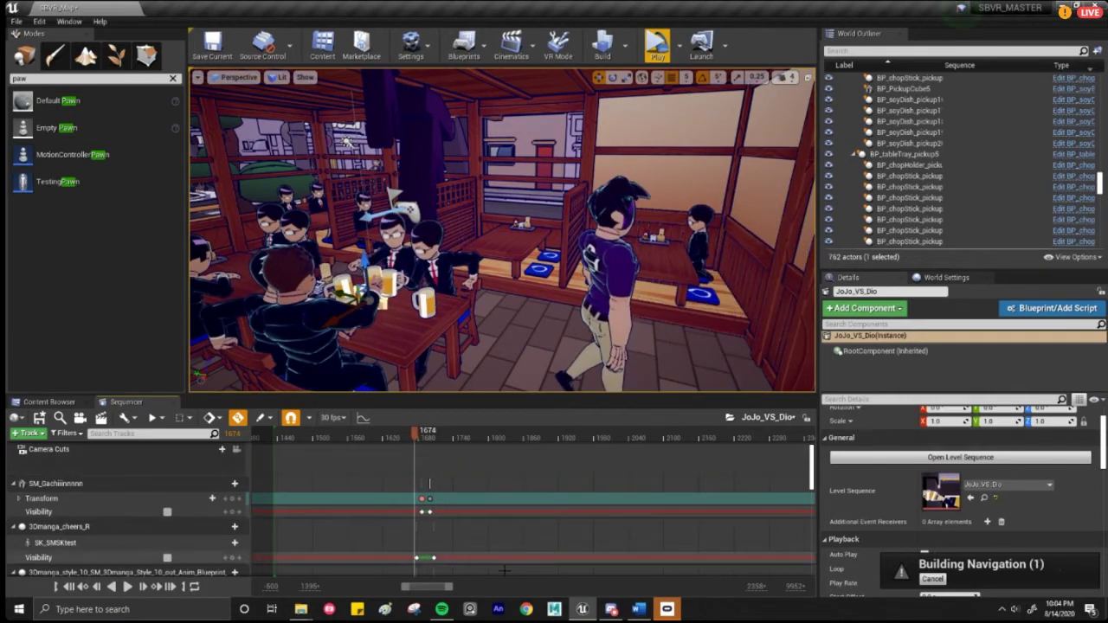
- Tighten the sequence's playback range around the cheers visibility keyframes, just before and after frame 1686
drag(452, 587, 526, 592)
drag(723, 431, 284, 438)
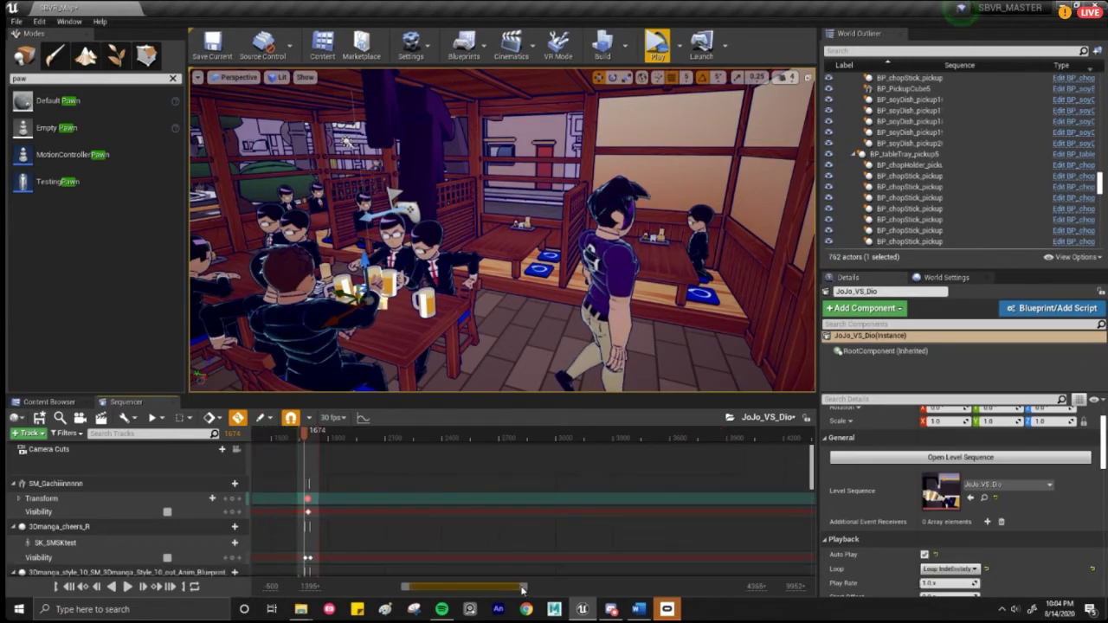
drag(527, 590, 432, 588)
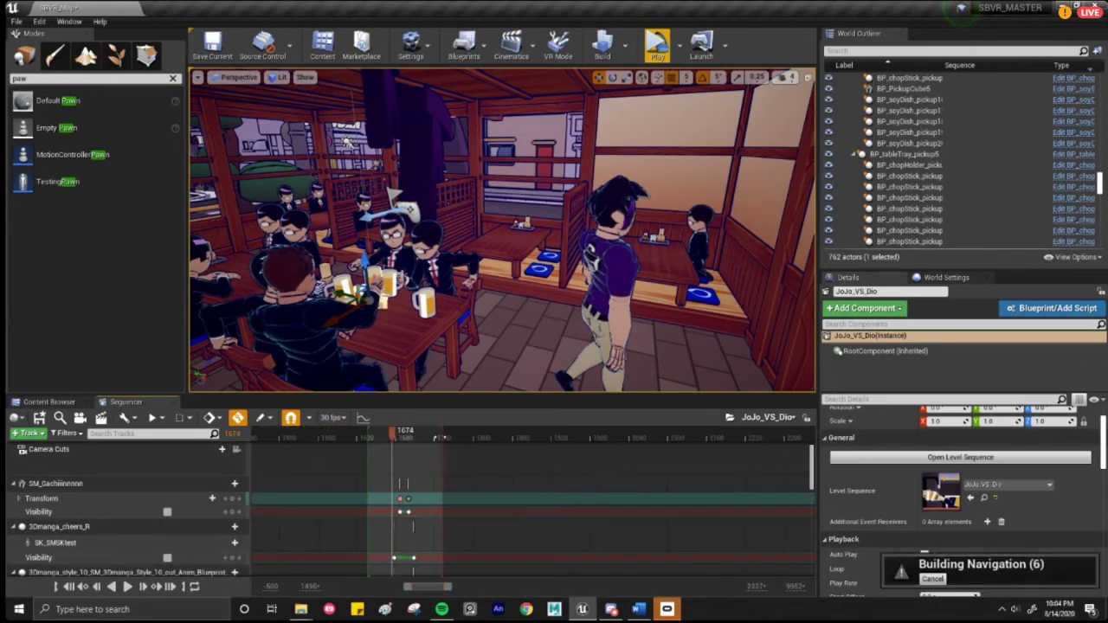
mouse_move(445, 440)
mouse_down()
mouse_move(383, 435)
mouse_move(400, 434)
mouse_up()
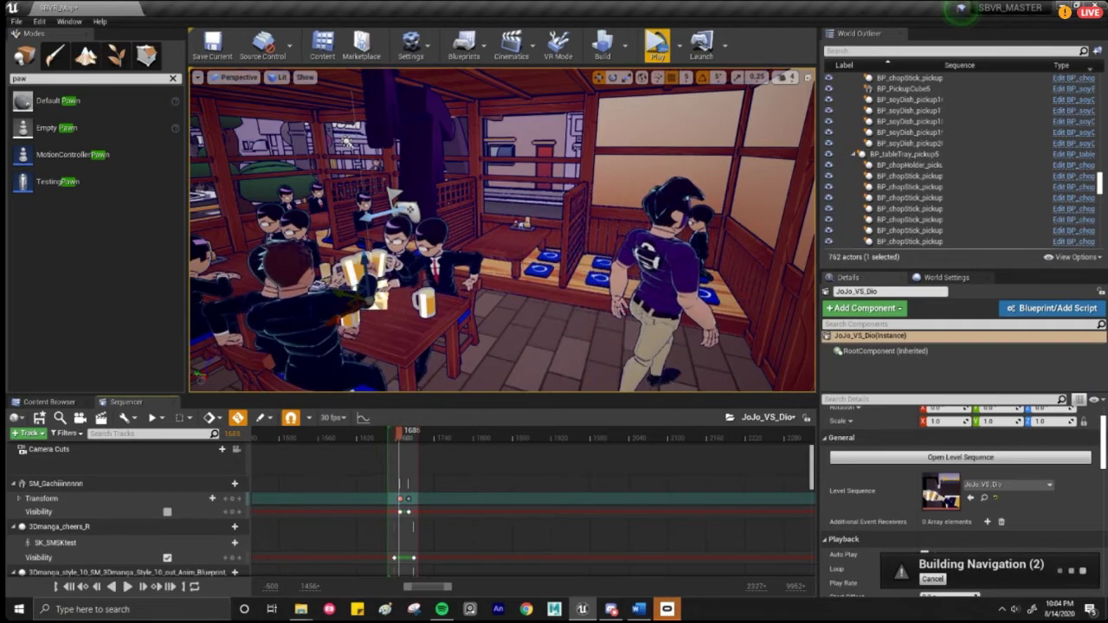
- Select the BP_CaptureStereo rig at the manga panel capture stage and rotate it together with its attached camera and cube
right_drag(502, 230, 504, 201)
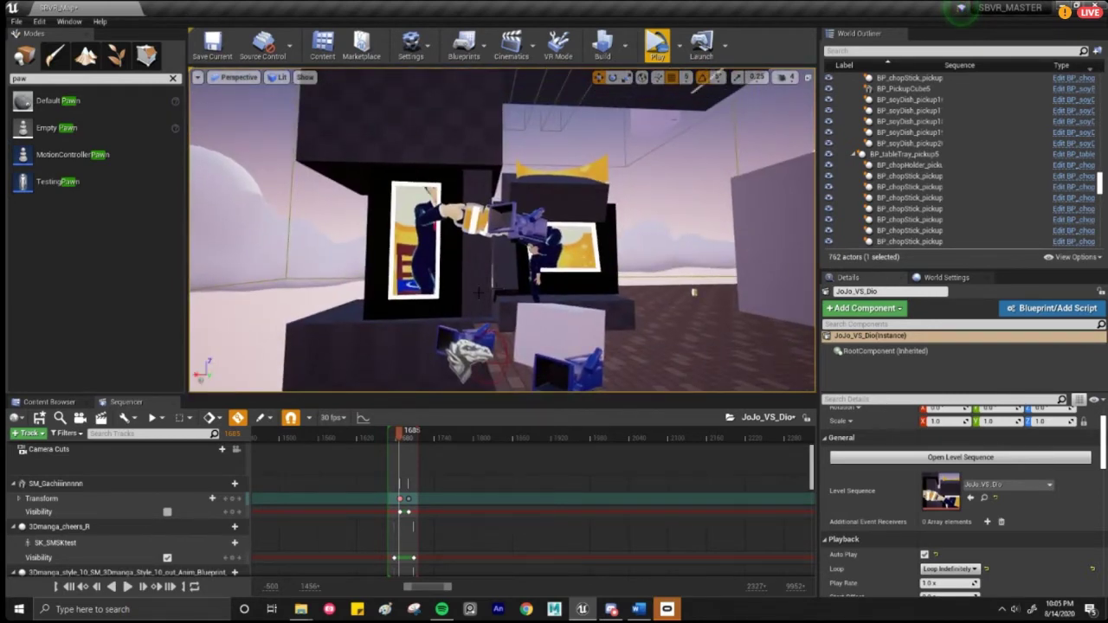
right_drag(474, 211, 510, 253)
click(502, 281)
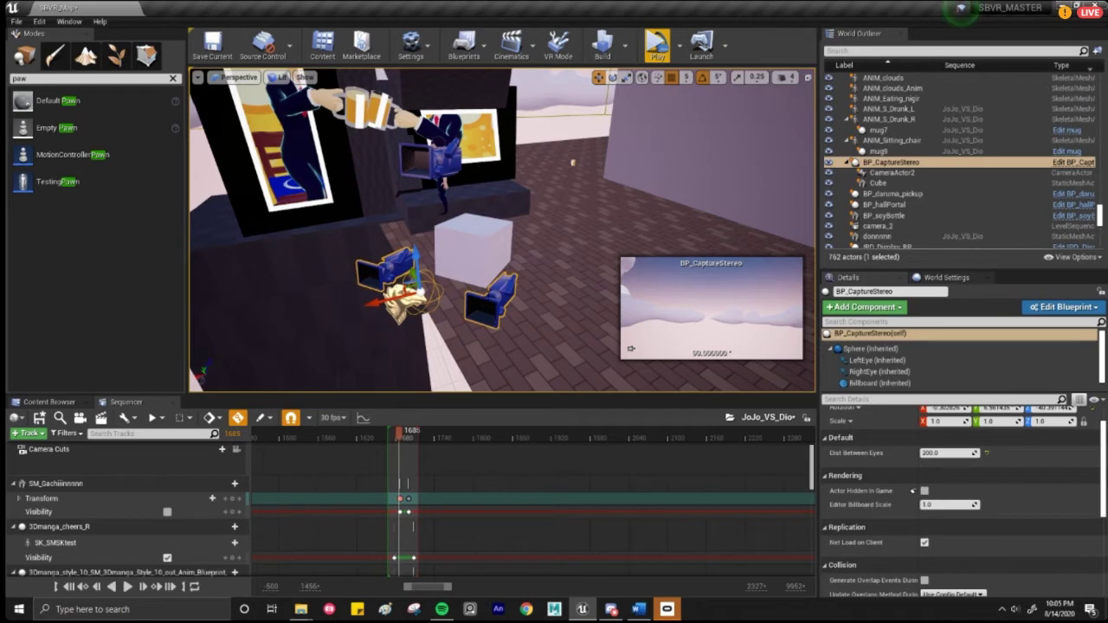
key(e)
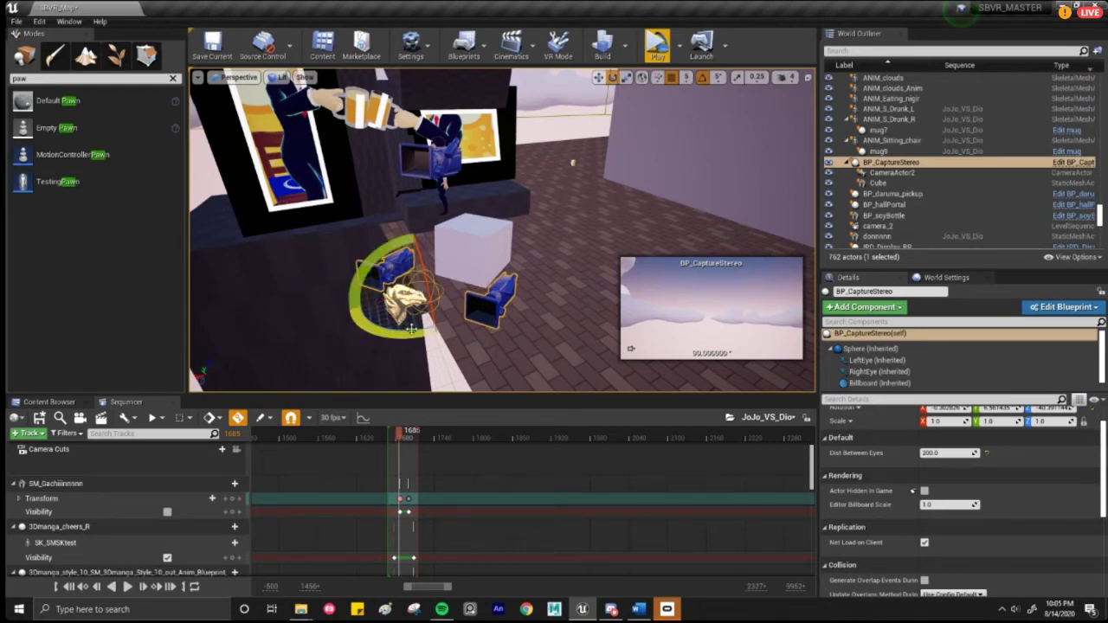
drag(410, 335, 305, 323)
- Select CameraActor2 attached to the stereo rig and examine its preview and the panel capture set from several angles
click(420, 187)
key(w)
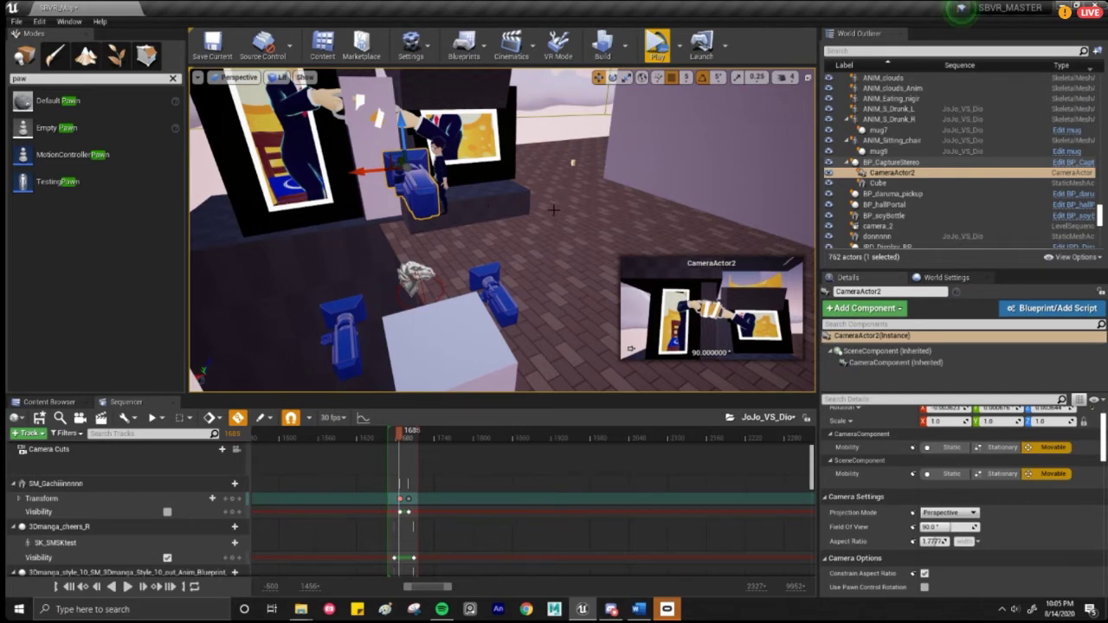
key(s)
right_drag(556, 208, 563, 169)
right_drag(508, 288, 533, 259)
key(w)
key(a)
key(w)
key(s)
right_drag(501, 180, 488, 193)
scroll(517, 254, down, 5)
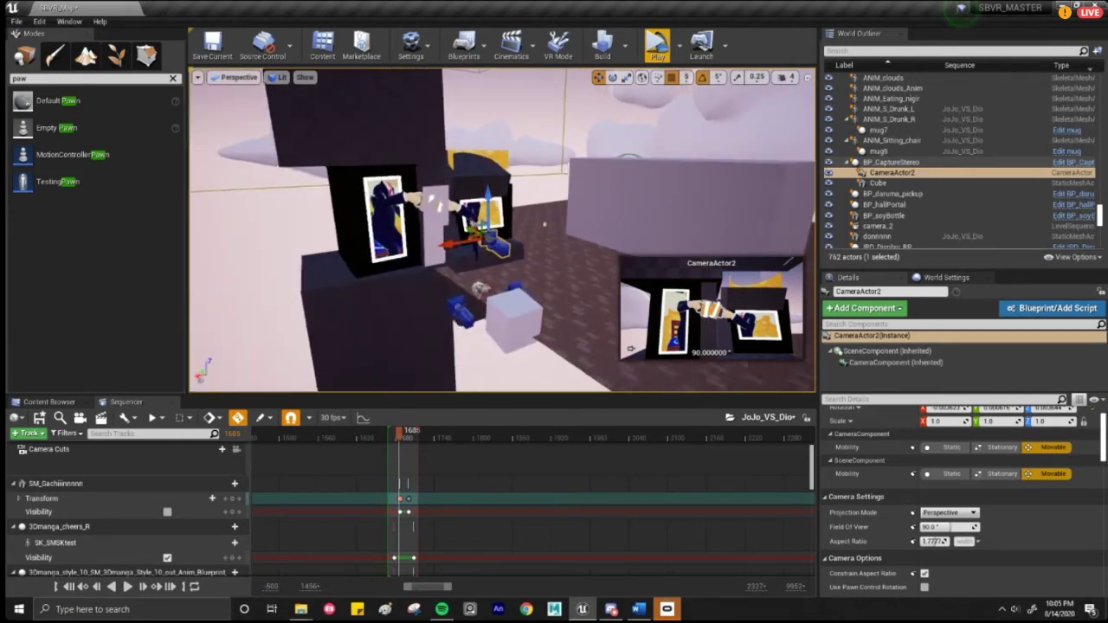
scroll(517, 254, up, 5)
right_drag(530, 284, 532, 264)
right_drag(483, 198, 466, 215)
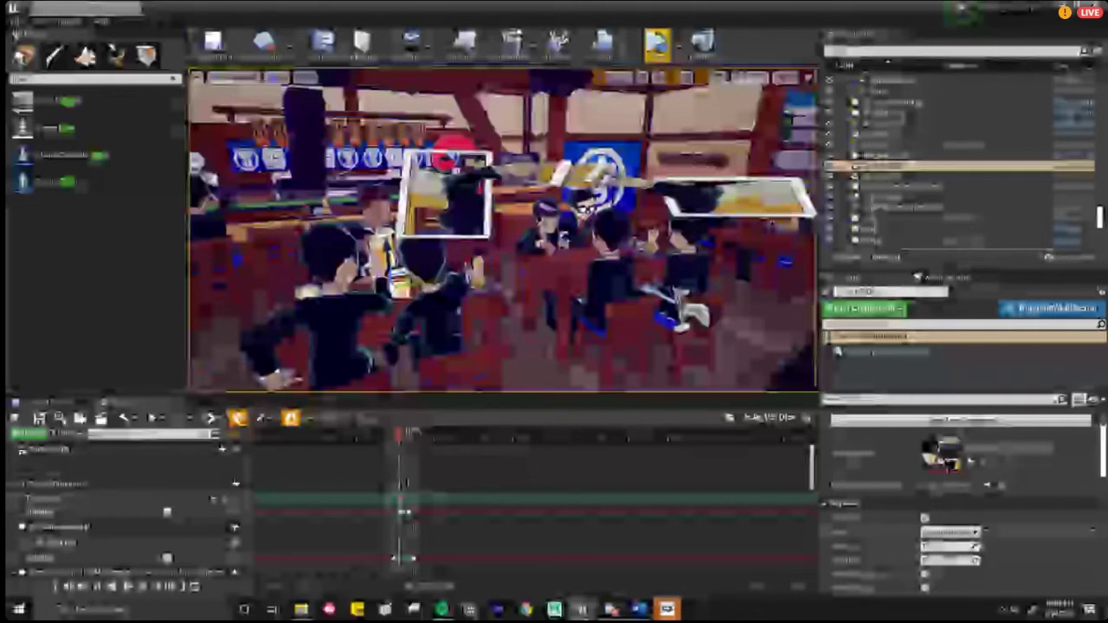
- Scrub the JoJo_VS_Dio sequence to frame 1657 and demonstrate the level in VR, ending with the message log closed
mouse_move(373, 354)
right_down()
mouse_move(430, 355)
mouse_move(392, 350)
right_up()
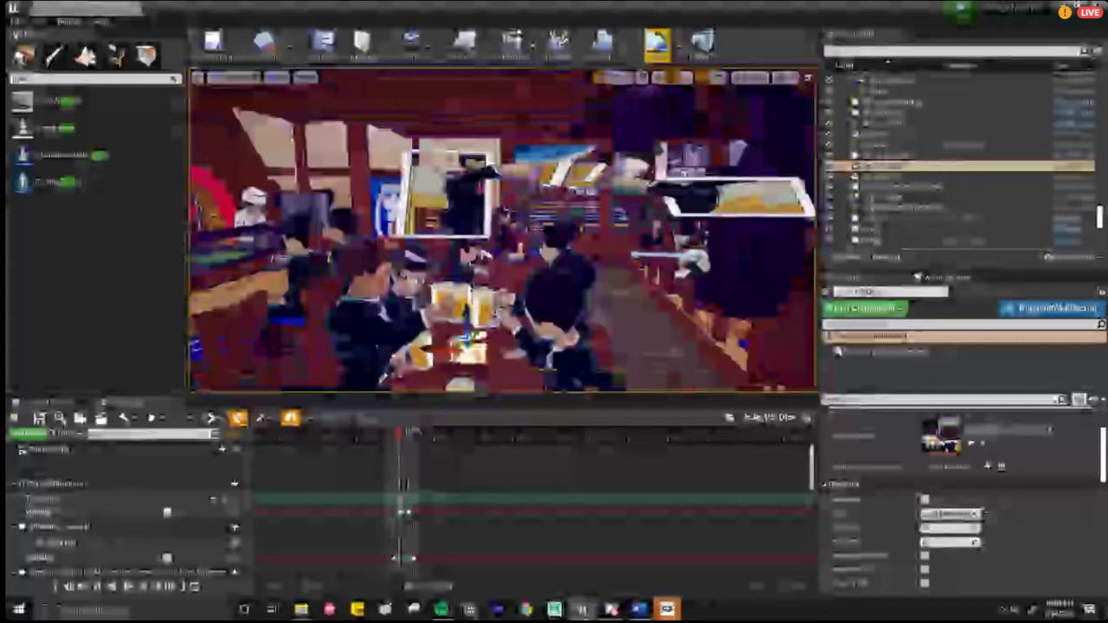
right_drag(502, 234, 381, 234)
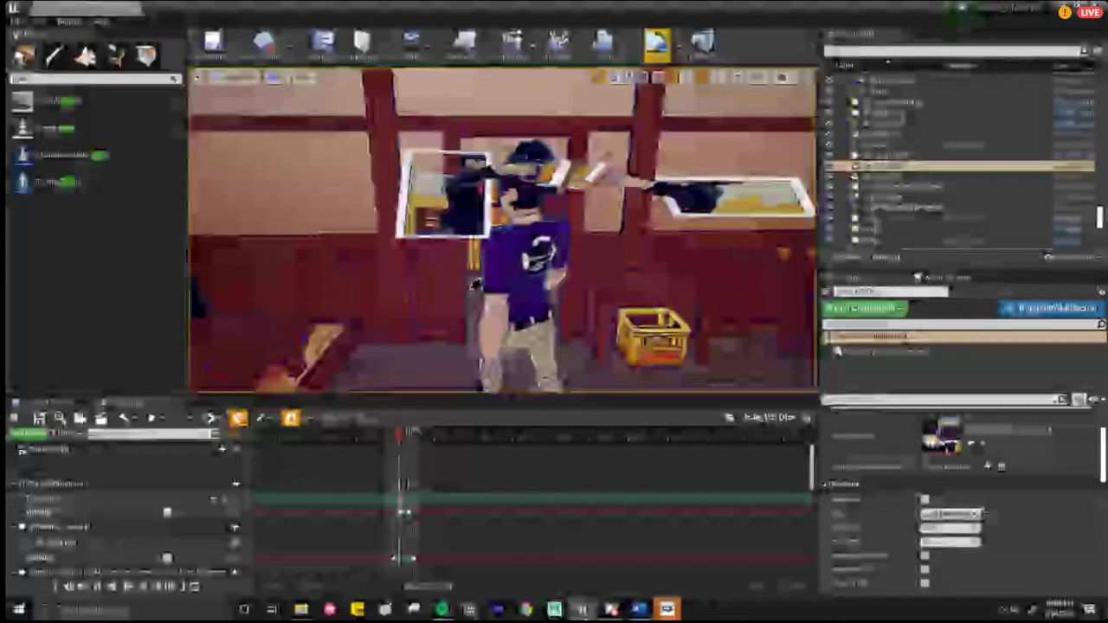
drag(402, 438, 382, 436)
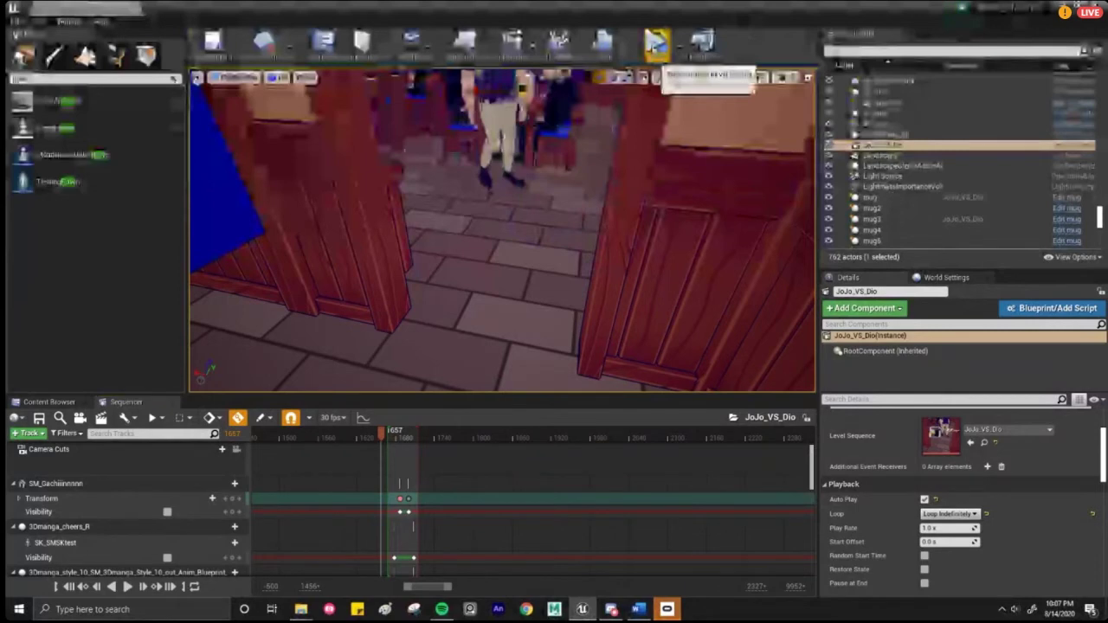
click(653, 47)
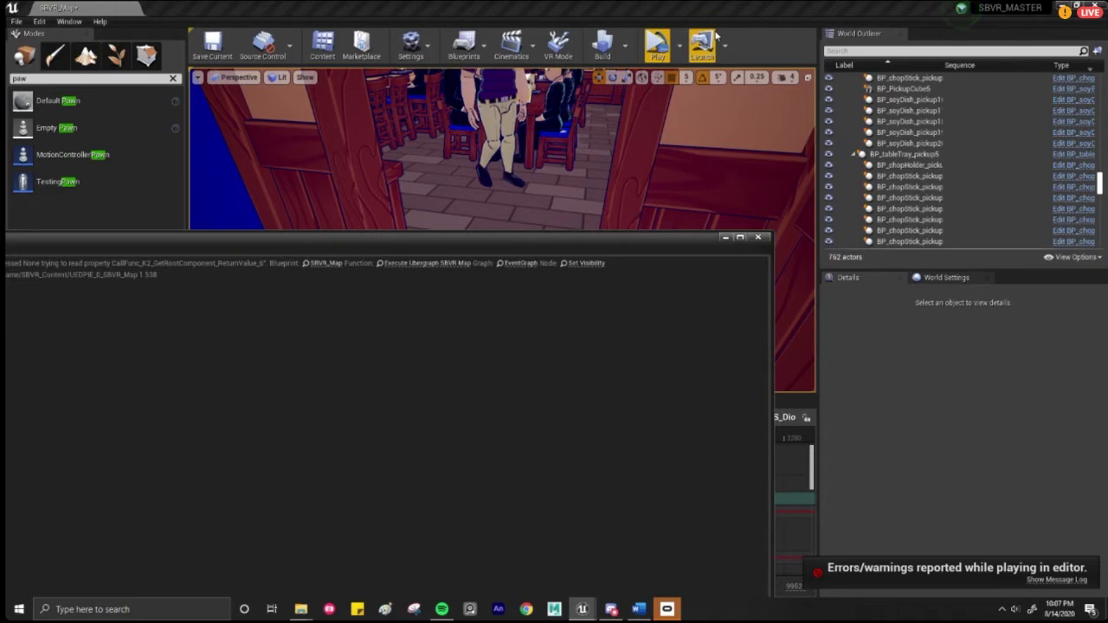
click(759, 238)
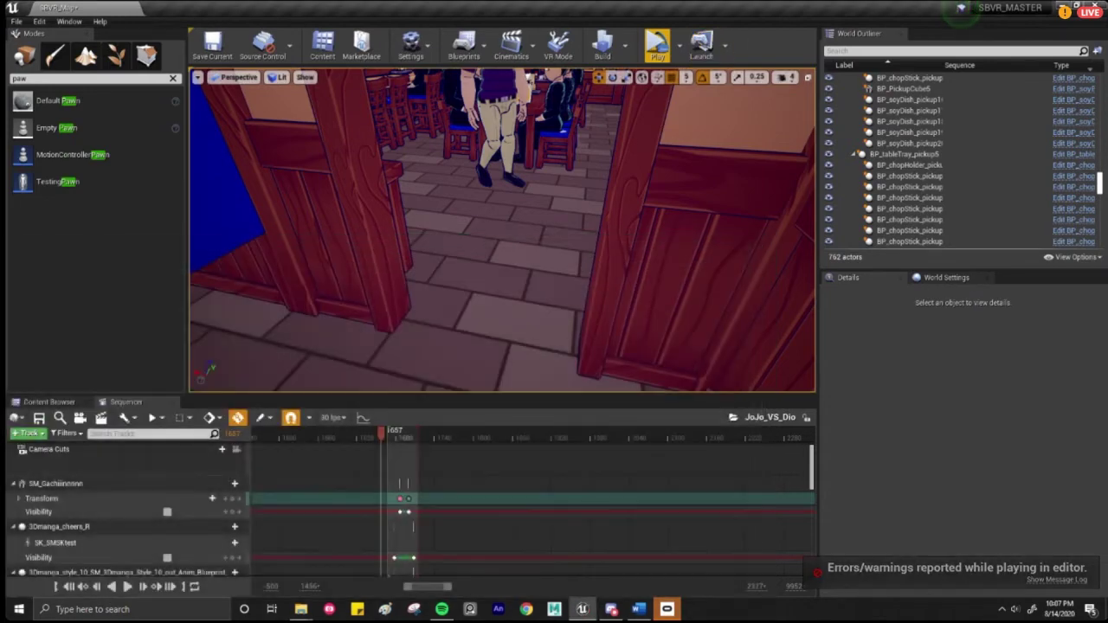
- Disable Auto Play on the 3D_cooking level sequence actor on the kitchen floor
right_drag(641, 247, 563, 299)
right_drag(727, 268, 724, 275)
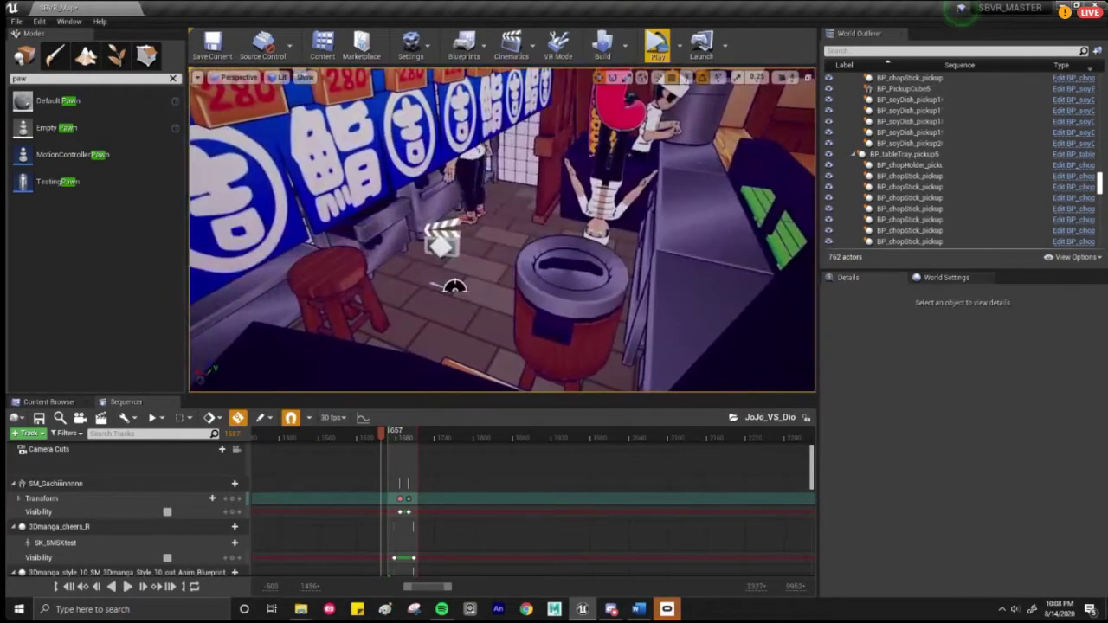
click(442, 242)
click(925, 499)
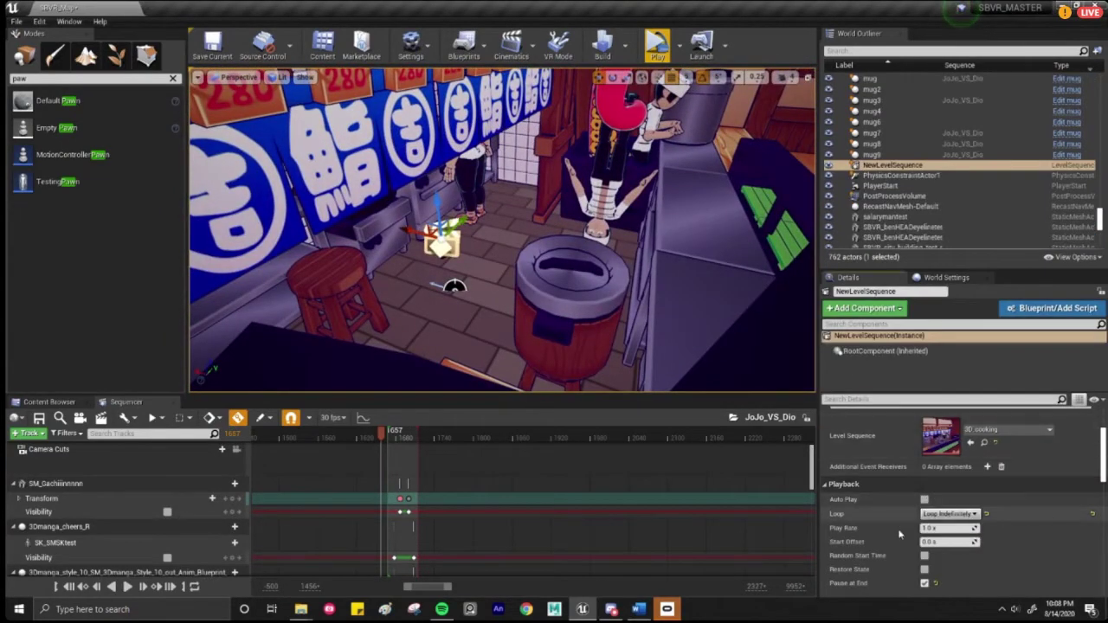
- Play the level in VR to show the dining tables, then stop the preview and close the message log
right_drag(676, 286, 706, 251)
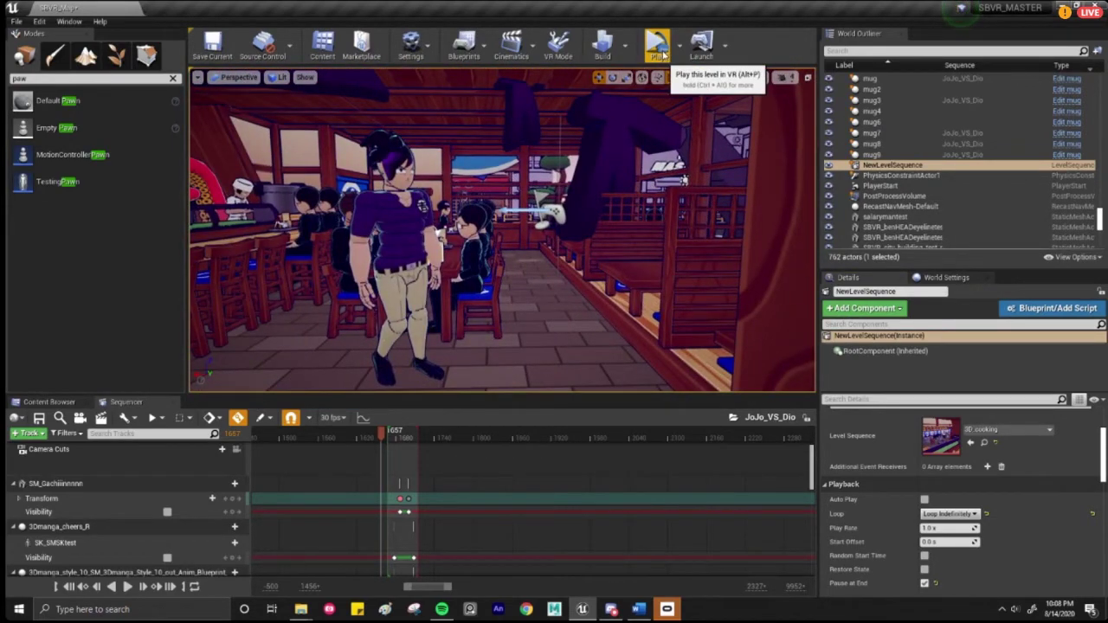
click(657, 48)
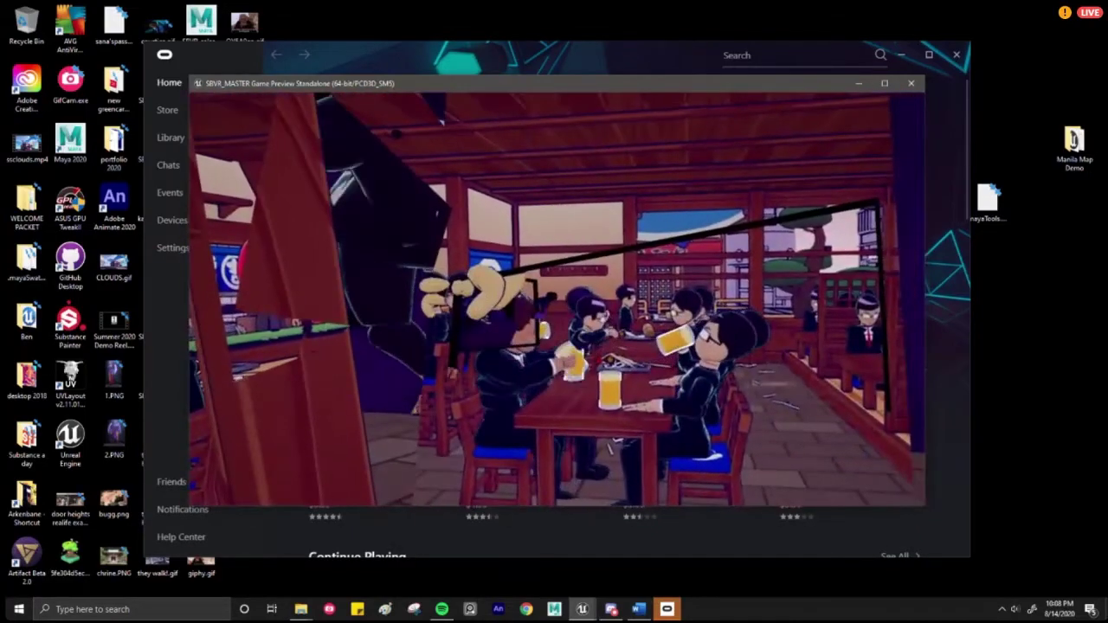
key(Escape)
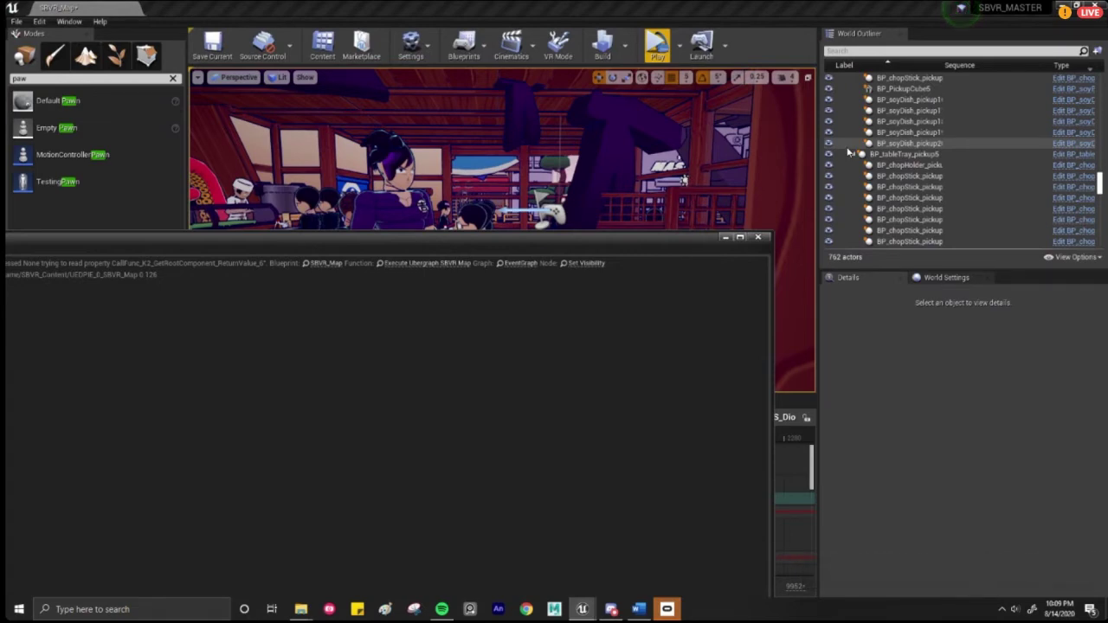
click(758, 237)
- Select the kitchen's 3D_cooking level sequence actor again and re-enable its Auto Play
mouse_move(561, 201)
right_down()
mouse_move(519, 186)
mouse_move(372, 204)
mouse_move(563, 203)
right_up()
click(561, 278)
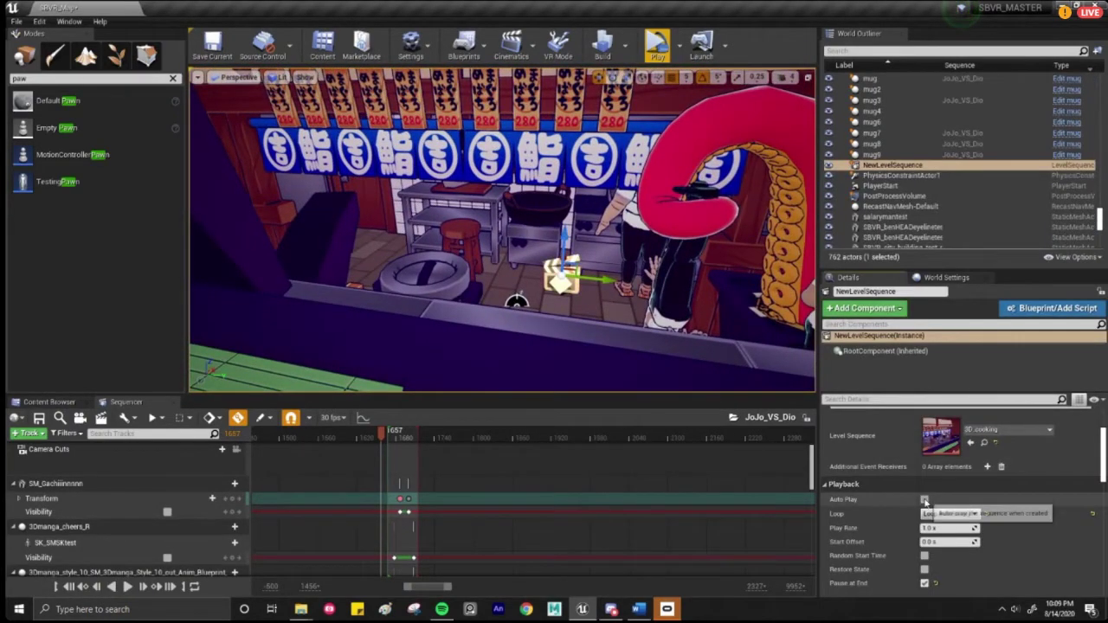
- Scrub the JoJo_VS_Dio sequence to frame 1686 and examine the floating cheers manga panels from different spots in the restaurant
mouse_move(379, 435)
mouse_down()
mouse_move(411, 432)
mouse_move(400, 432)
mouse_up()
key(w)
mouse_move(502, 230)
right_down()
mouse_move(416, 243)
mouse_move(321, 225)
mouse_move(537, 227)
mouse_move(571, 208)
mouse_move(537, 234)
mouse_move(450, 231)
mouse_move(502, 227)
mouse_move(467, 259)
mouse_move(494, 260)
mouse_move(536, 227)
mouse_move(493, 239)
right_up()
key(w)
key(s)
key(w)
key(s)
key(w)
key(s)
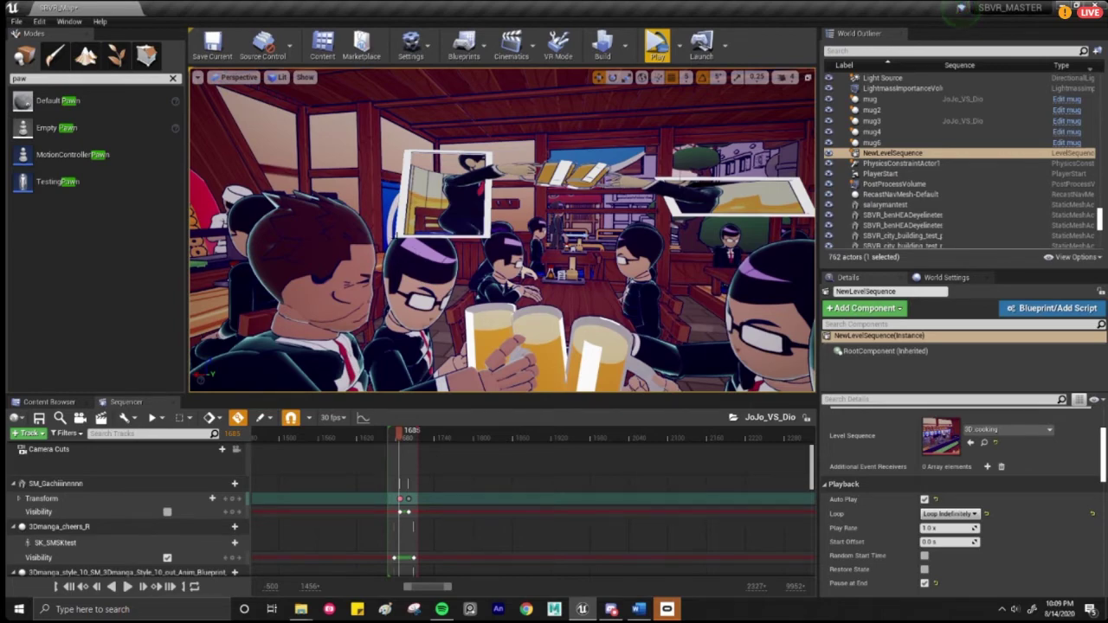
key(s)
right_drag(440, 209, 555, 216)
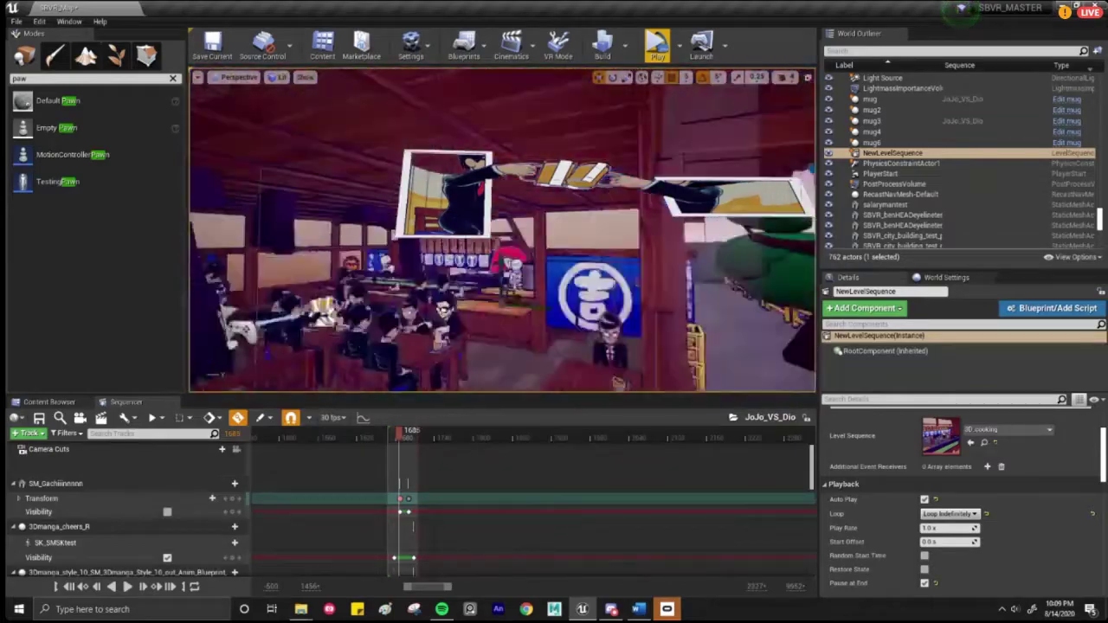